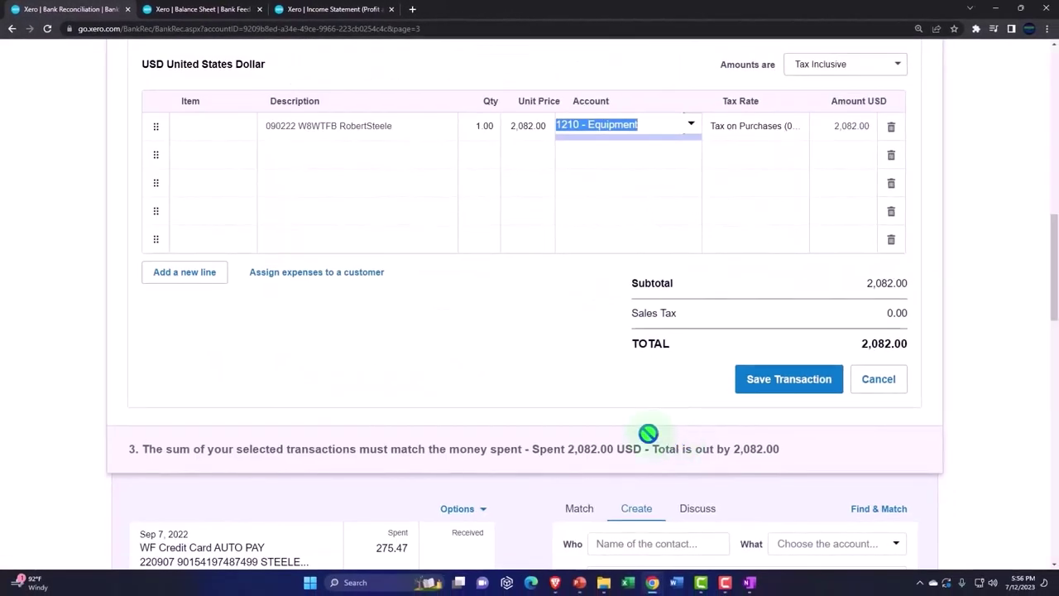
# Step: Open the Options menu on the Sep 2, 2022 SARESREGIS 2,082.00 spend line
pyautogui.scroll(5, 647, 432)
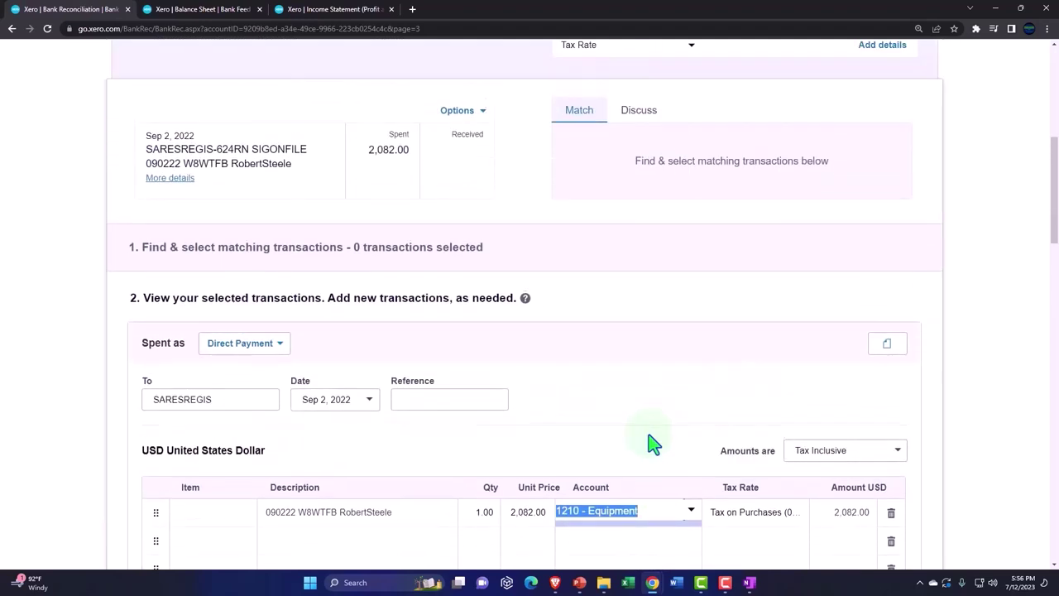
pyautogui.scroll(1, 652, 444)
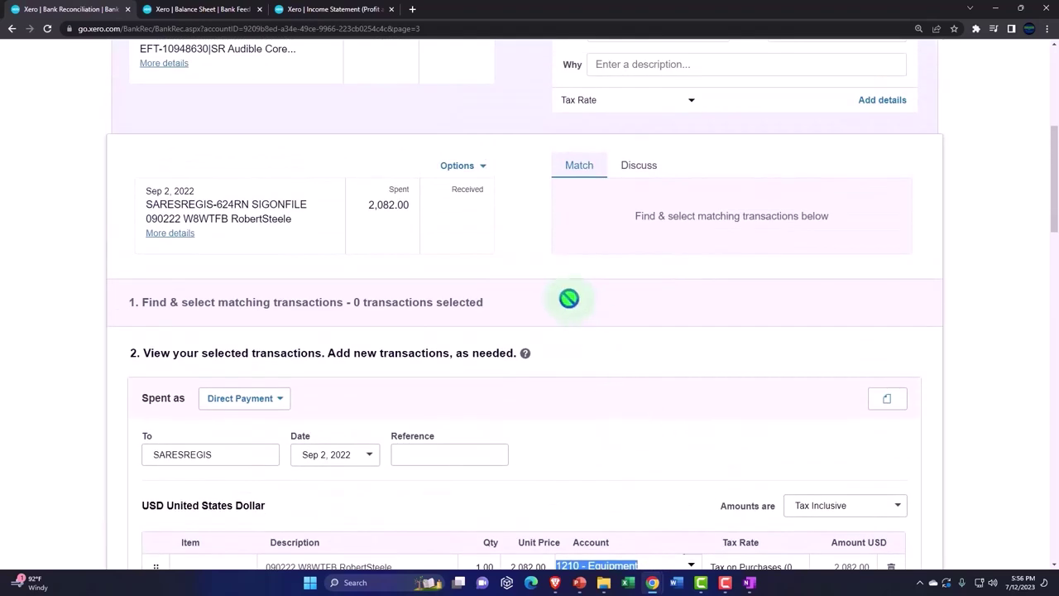
pyautogui.click(484, 168)
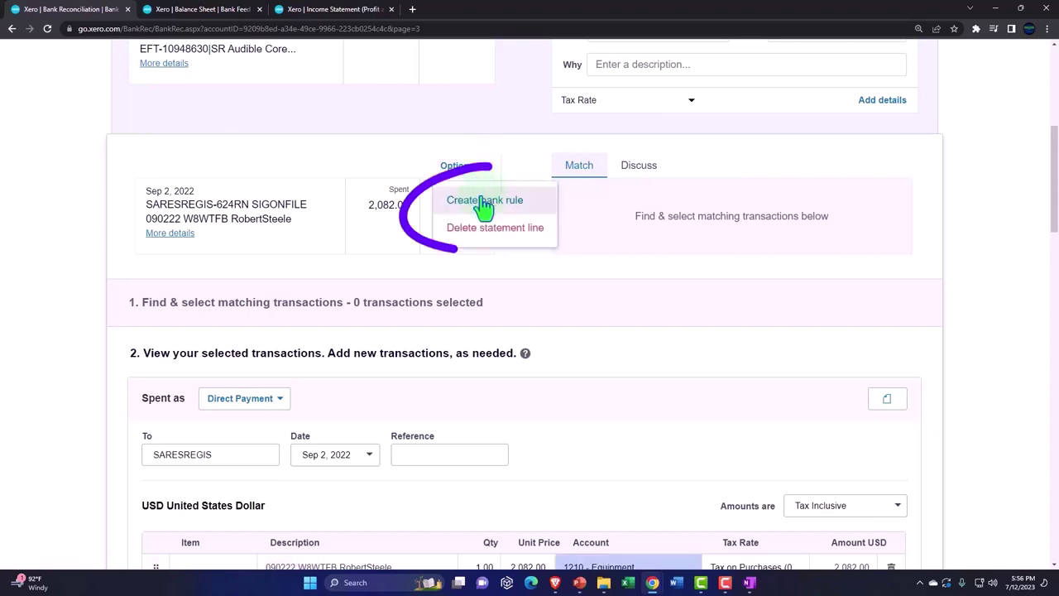
# Step: Create a bank rule from the Sep 2 transaction and scroll to its prefilled conditions
pyautogui.click(485, 202)
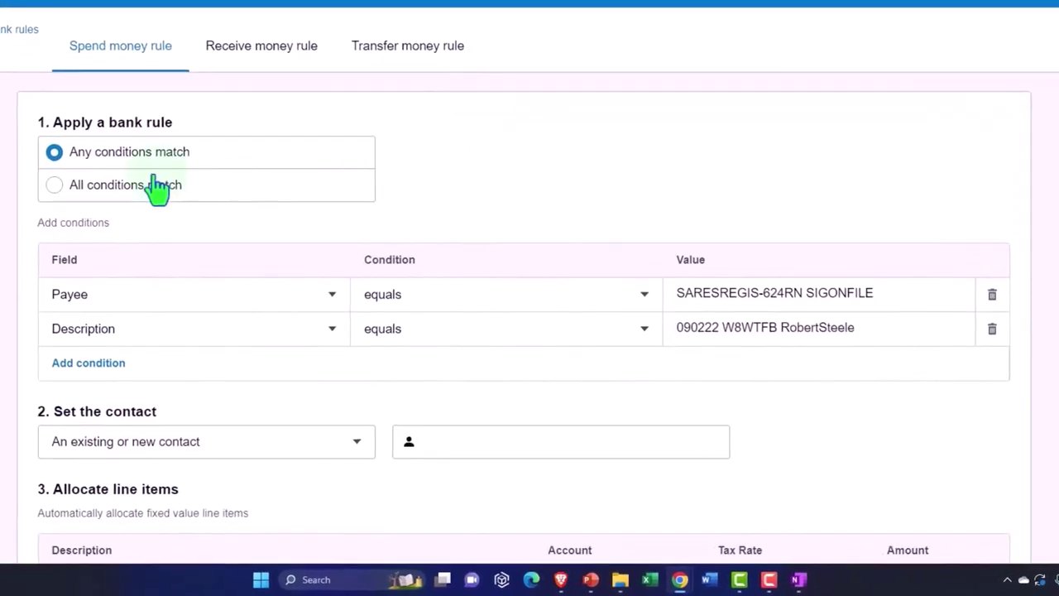
pyautogui.scroll(-1, 157, 189)
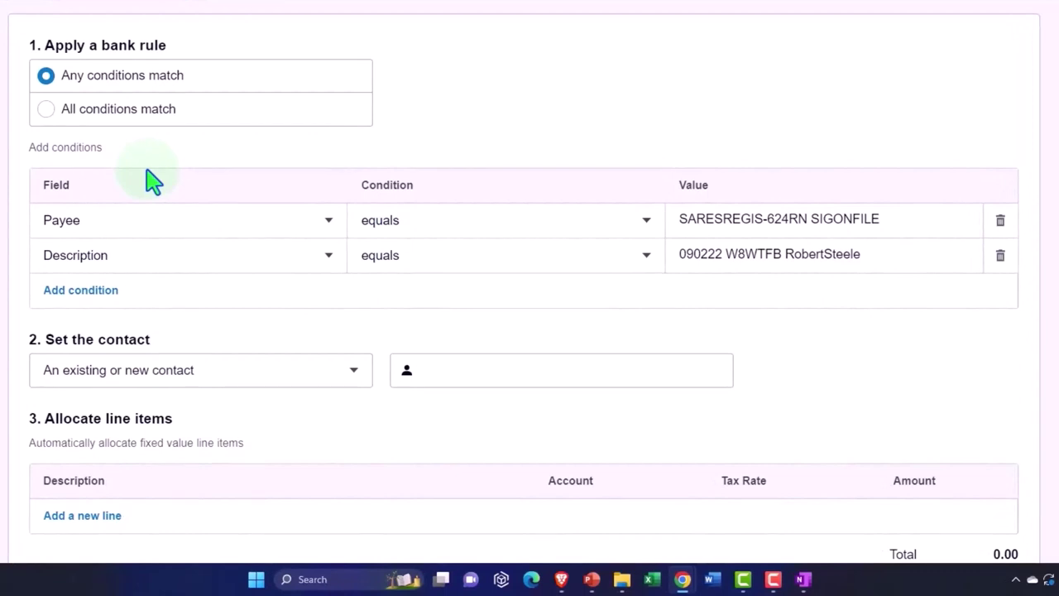
# Step: Require all conditions to match and set the first condition to Any text field contains SARESREGIS
pyautogui.click(45, 109)
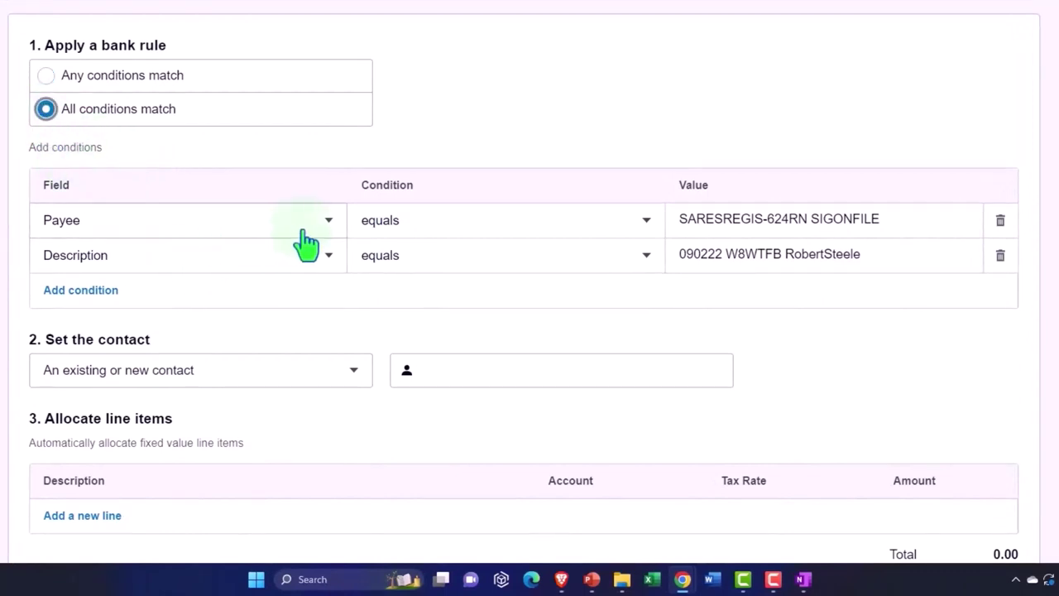
pyautogui.click(328, 220)
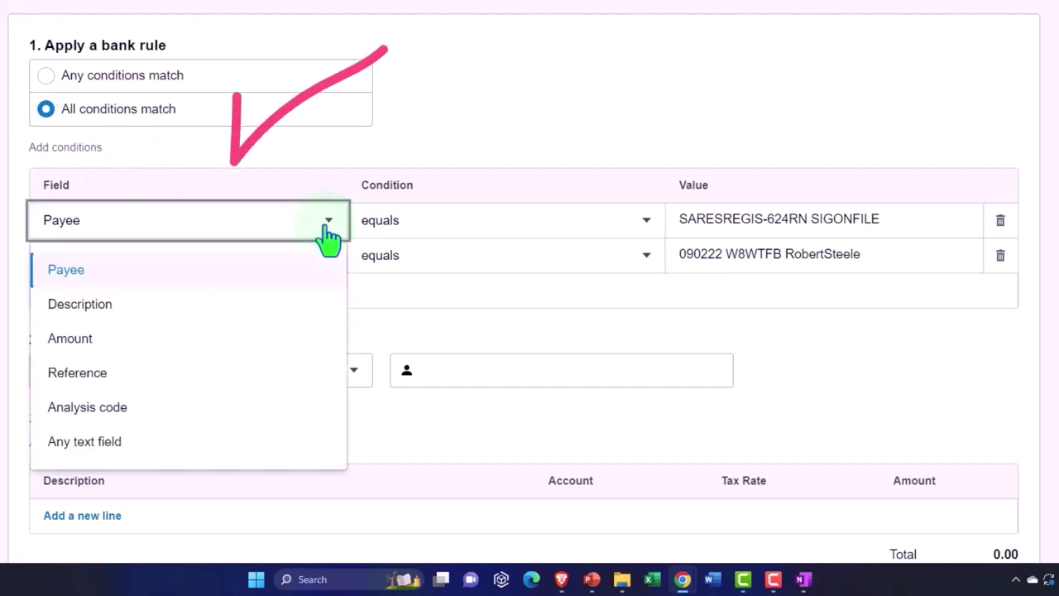
pyautogui.click(146, 443)
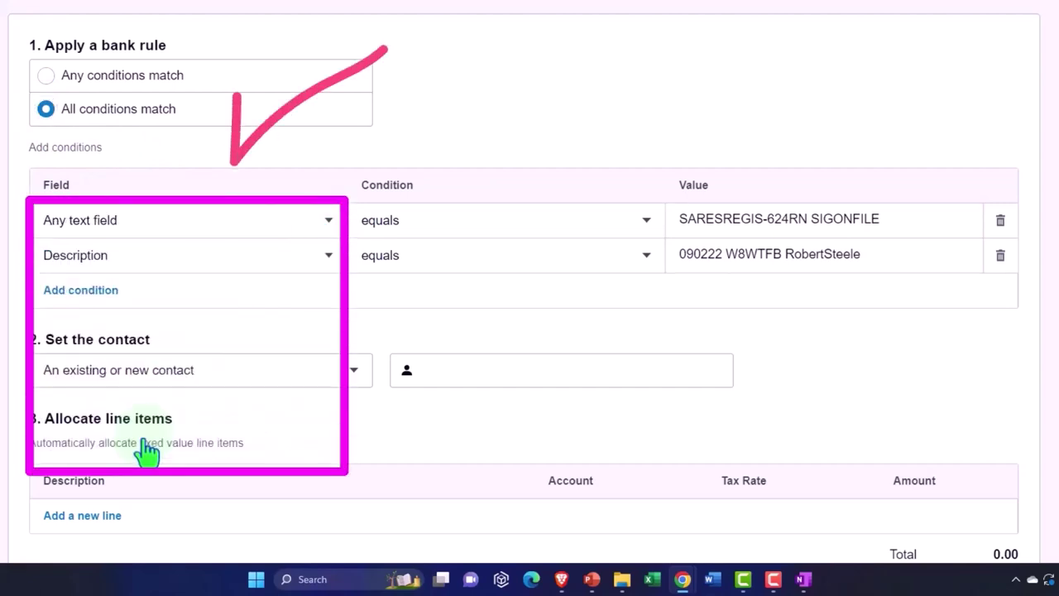
pyautogui.click(645, 228)
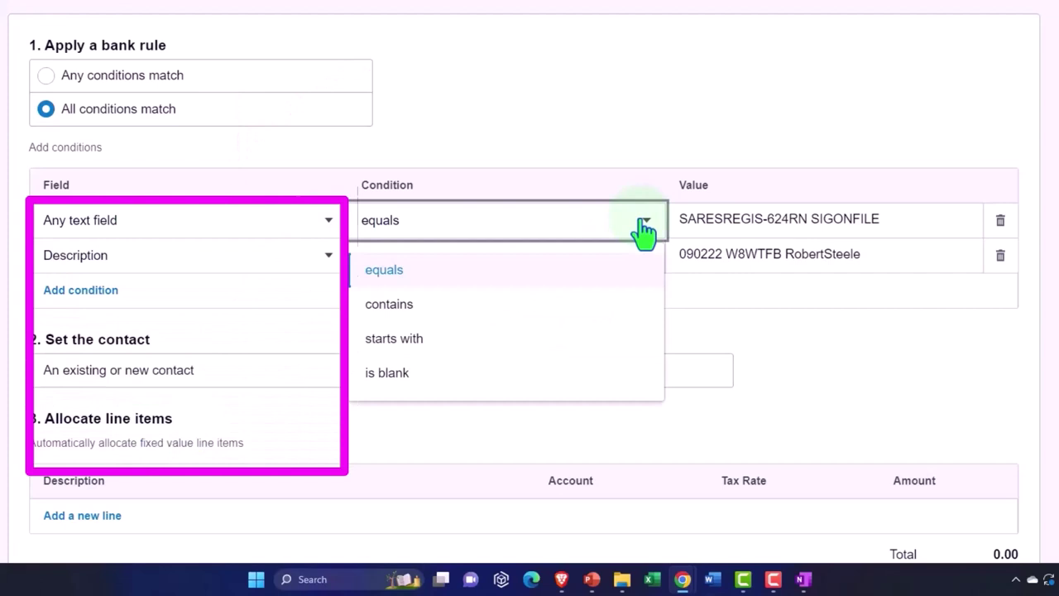
pyautogui.click(548, 304)
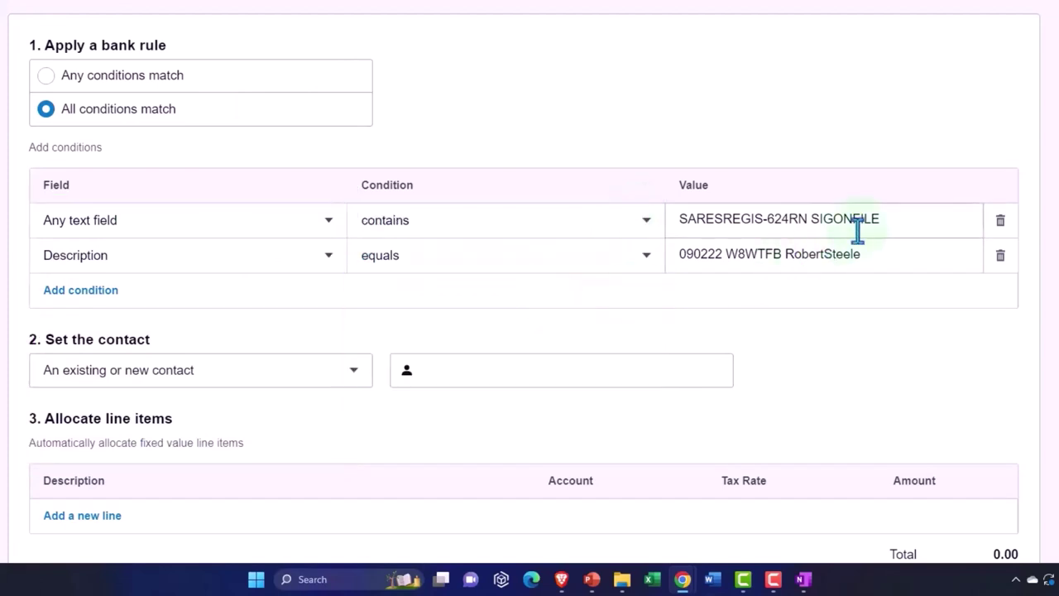
pyautogui.tripleClick(897, 218)
pyautogui.click(897, 217)
pyautogui.press('BackSpace')
pyautogui.press('BackSpace')
pyautogui.press('BackSpace')
pyautogui.press('BackSpace')
pyautogui.press('BackSpace')
pyautogui.press('BackSpace')
pyautogui.press('BackSpace')
pyautogui.press('BackSpace')
pyautogui.press('BackSpace')
pyautogui.press('BackSpace')
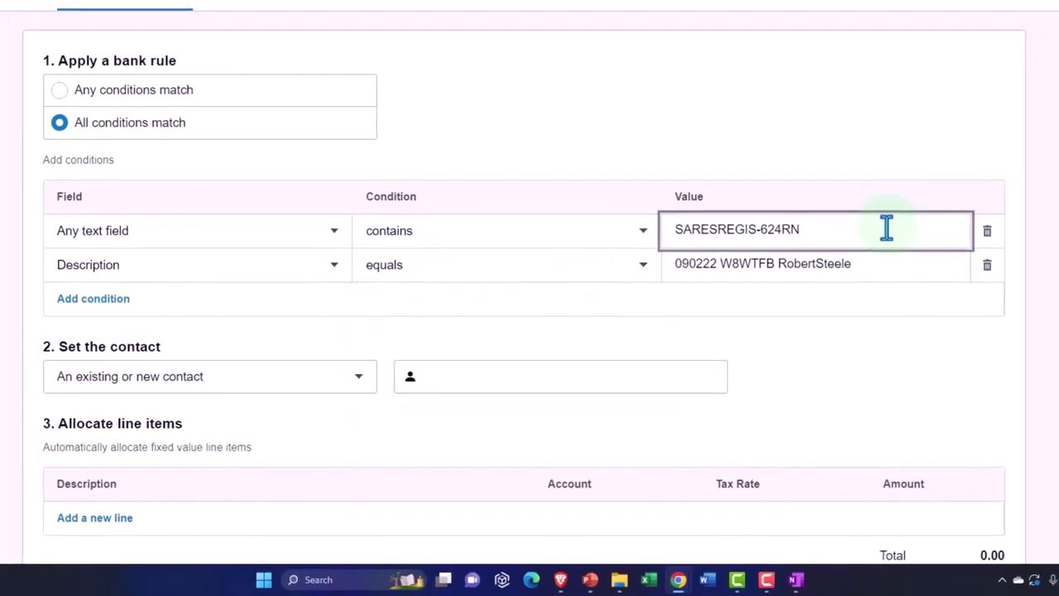
pyautogui.press('BackSpace')
pyautogui.press('BackSpace')
pyautogui.press('BackSpace')
pyautogui.press('BackSpace')
pyautogui.press('BackSpace')
pyautogui.press('BackSpace')
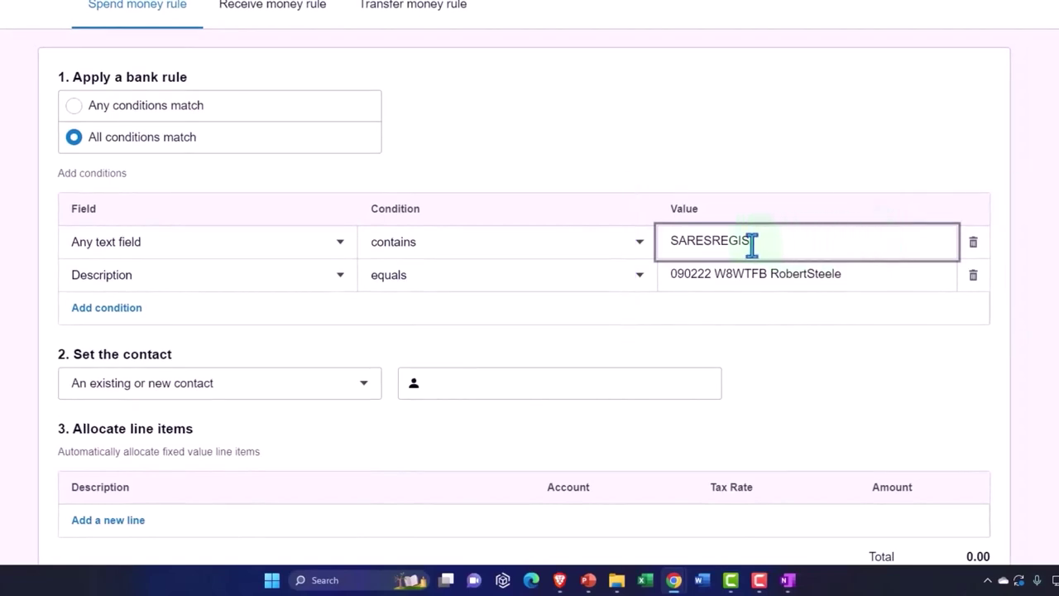
# Step: Change the second condition from equals 2082.00 to Amount is greater than 1000
pyautogui.click(269, 286)
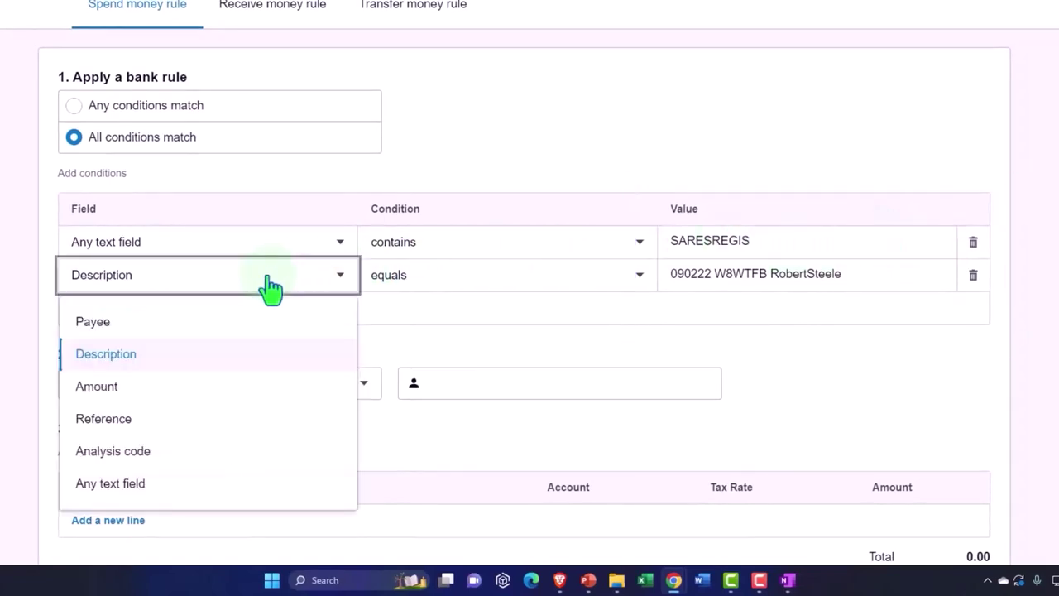
pyautogui.click(135, 397)
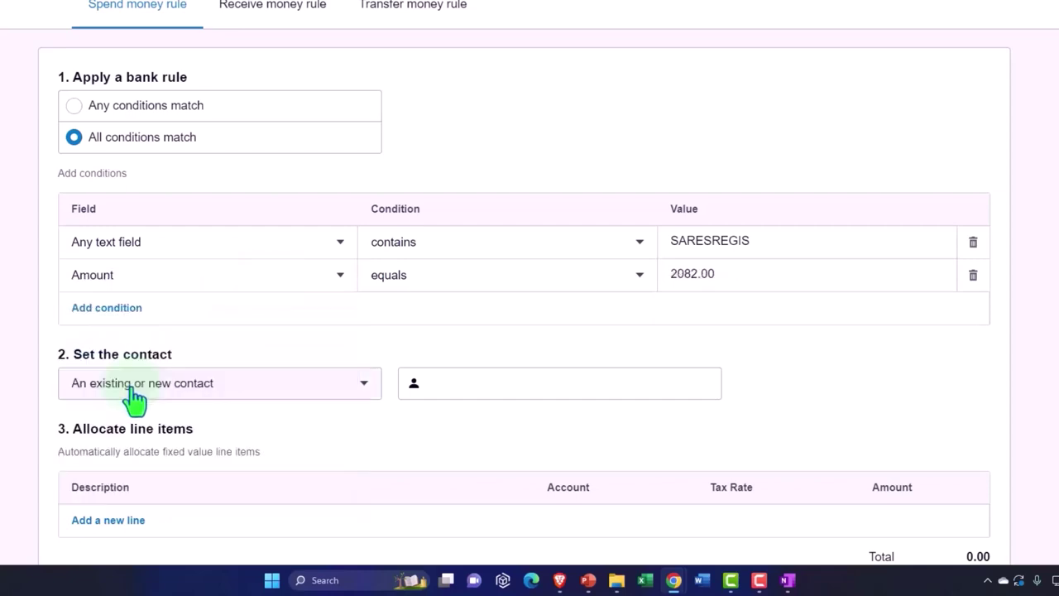
pyautogui.click(639, 283)
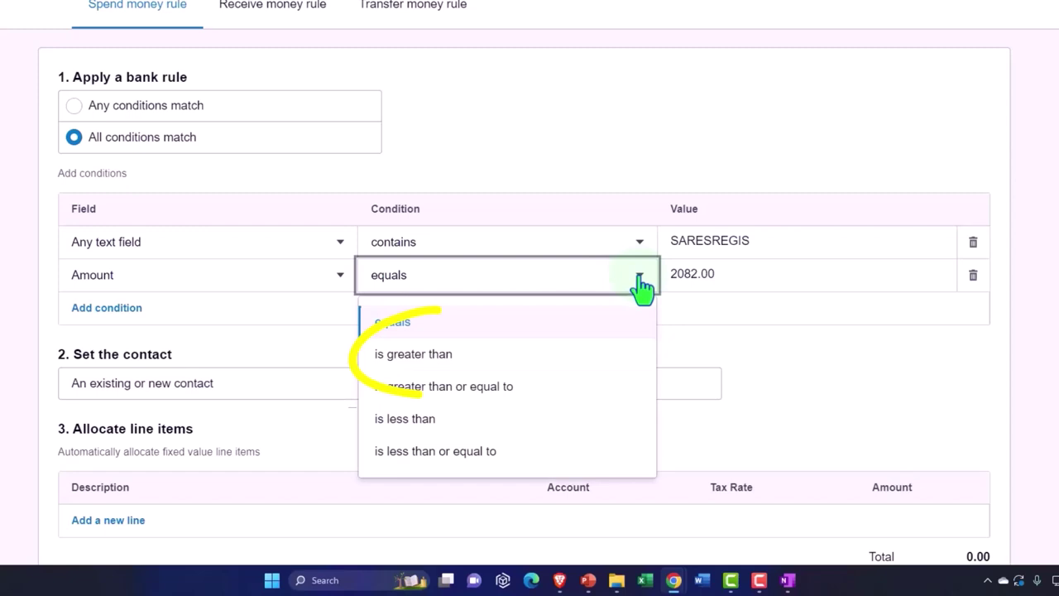
pyautogui.click(576, 355)
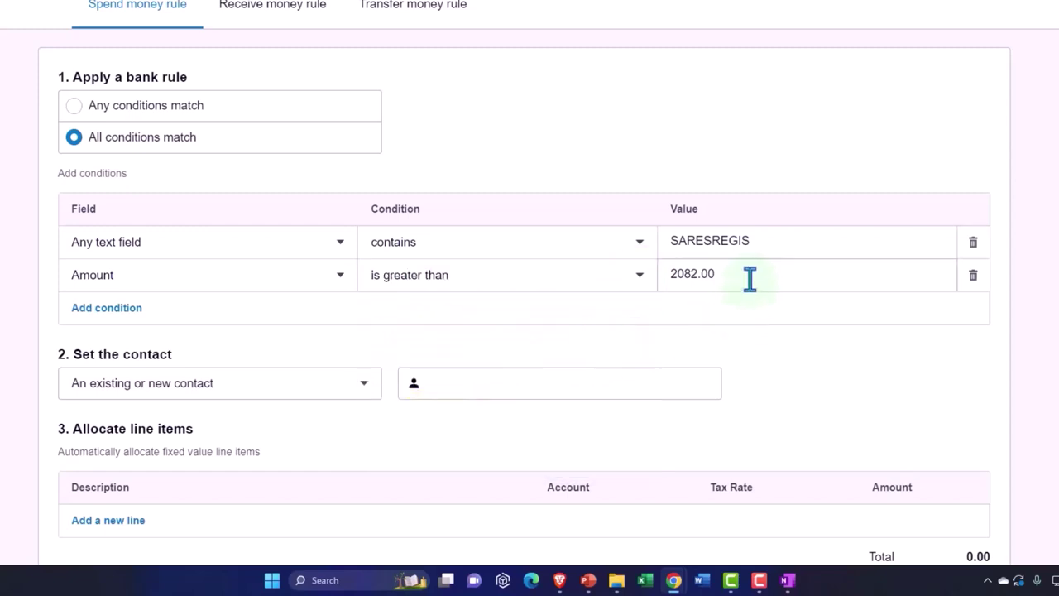
pyautogui.click(749, 279)
pyautogui.write('1000')
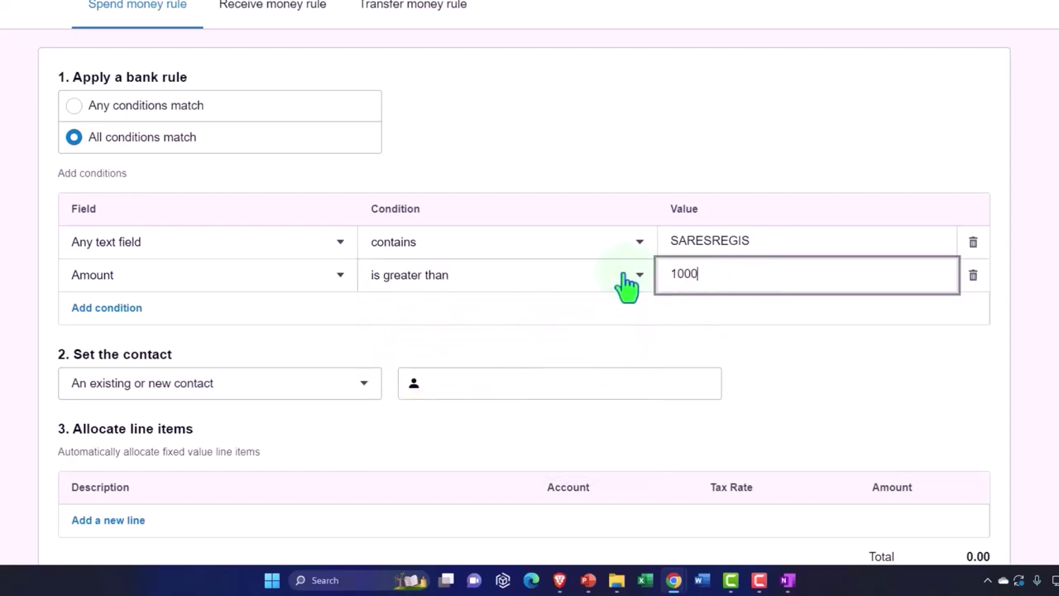
pyautogui.press('Tab')
pyautogui.press('Tab')
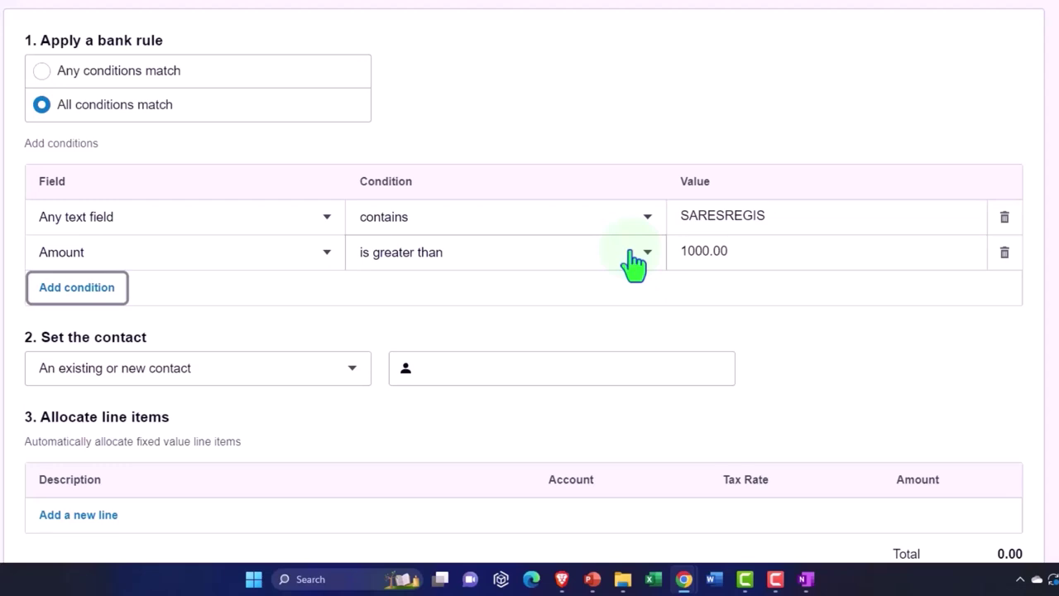
pyautogui.scroll(-6, 634, 263)
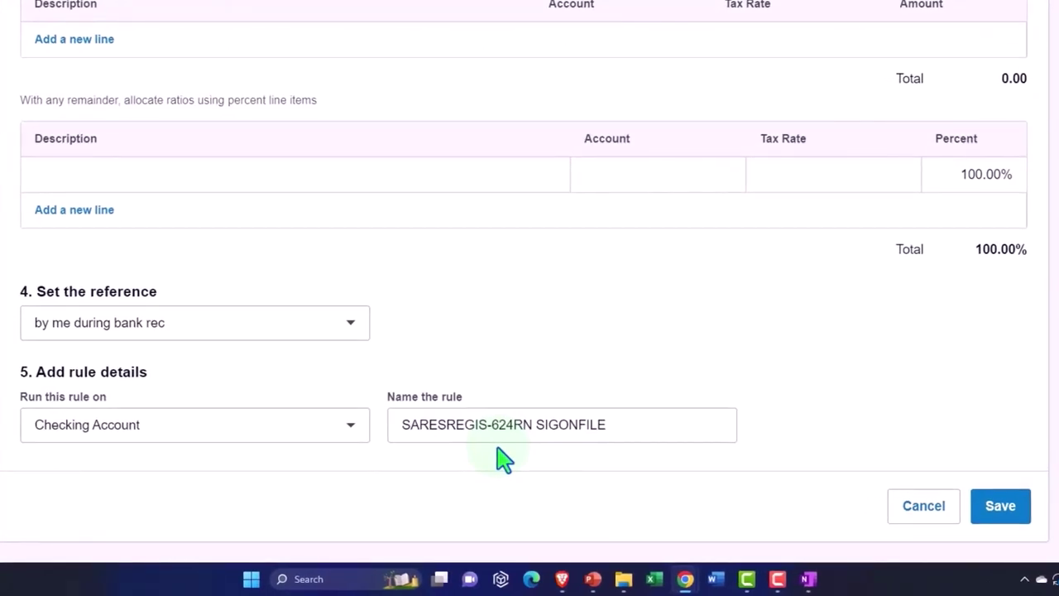
pyautogui.scroll(5, 502, 459)
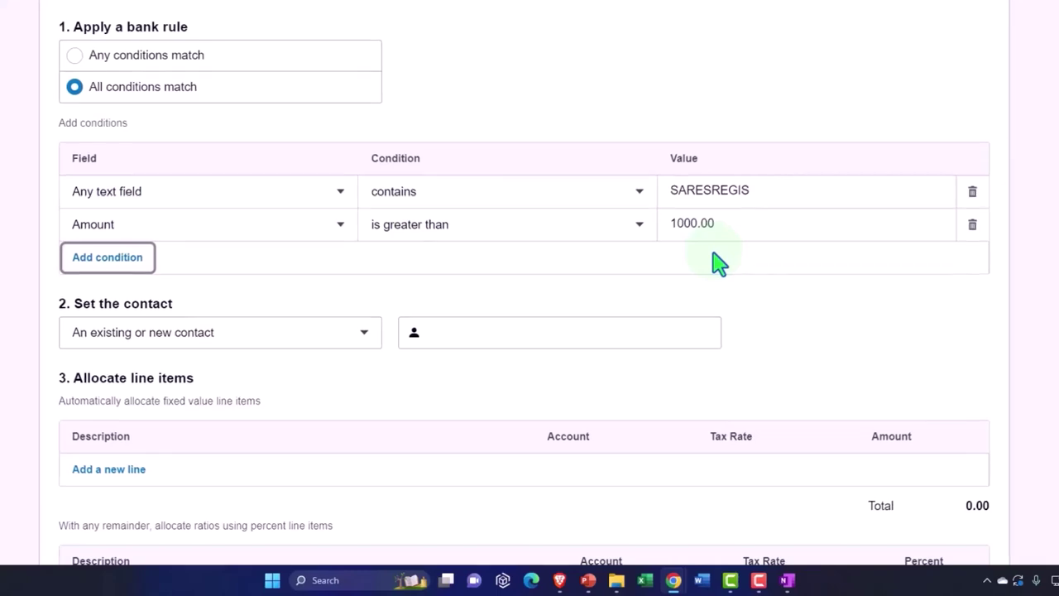
pyautogui.scroll(-5, 707, 278)
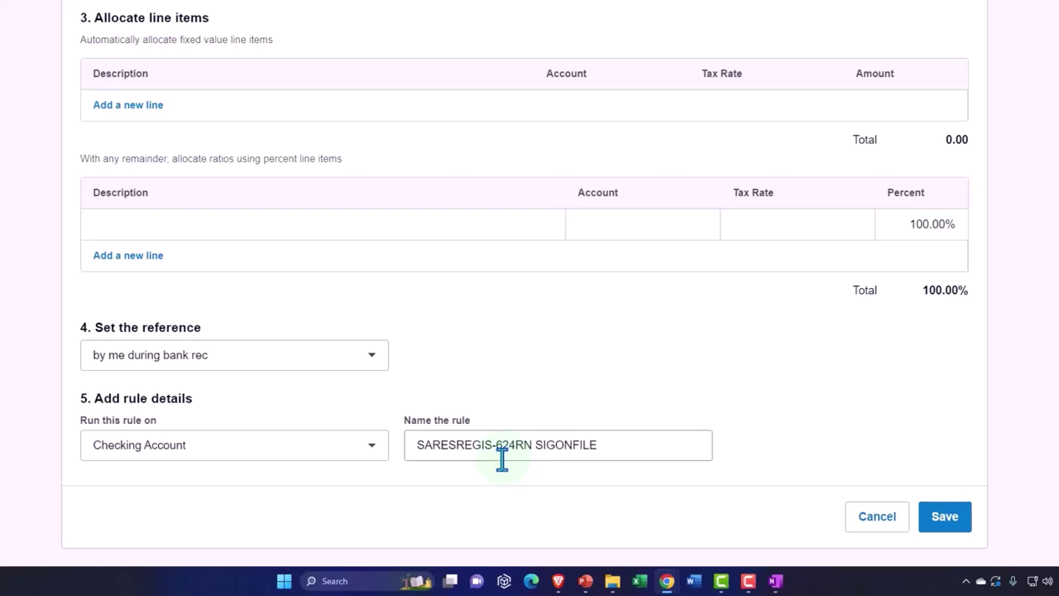
pyautogui.scroll(5, 502, 460)
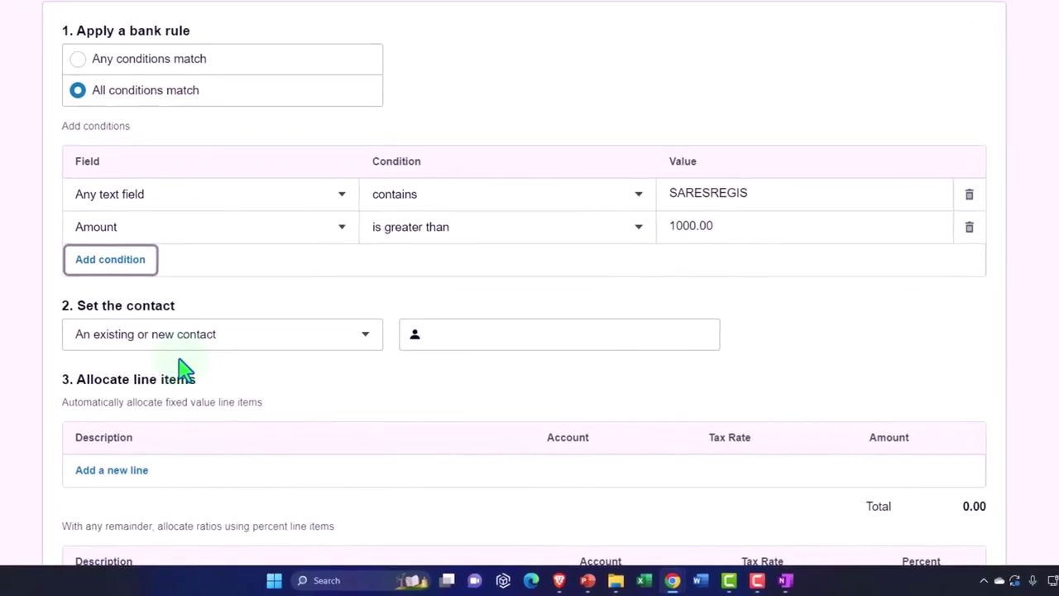
# Step: Set the rule's contact to a new contact named SARESREGIS
pyautogui.click(176, 348)
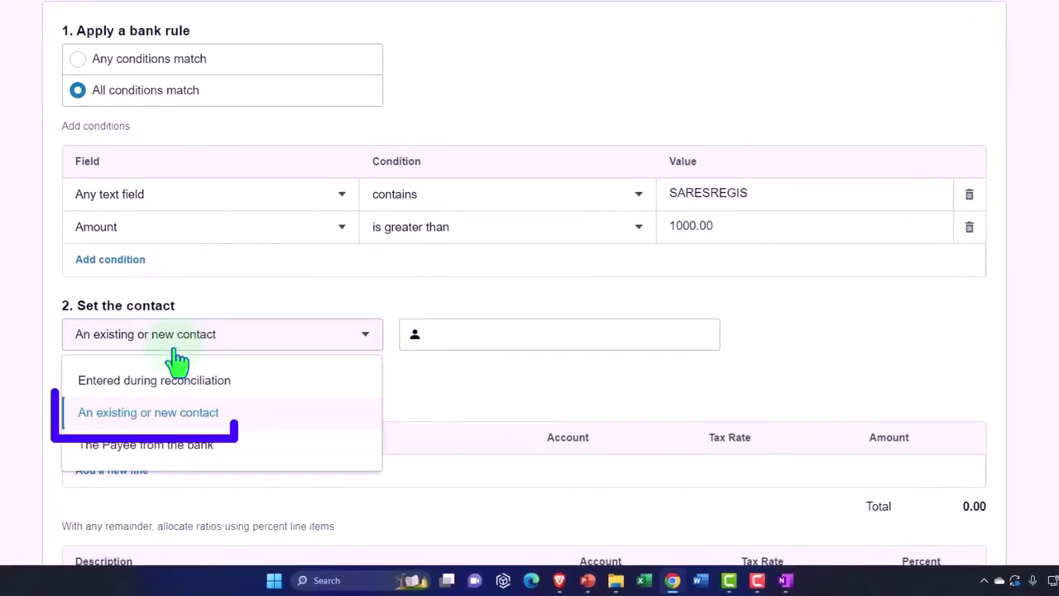
pyautogui.click(243, 347)
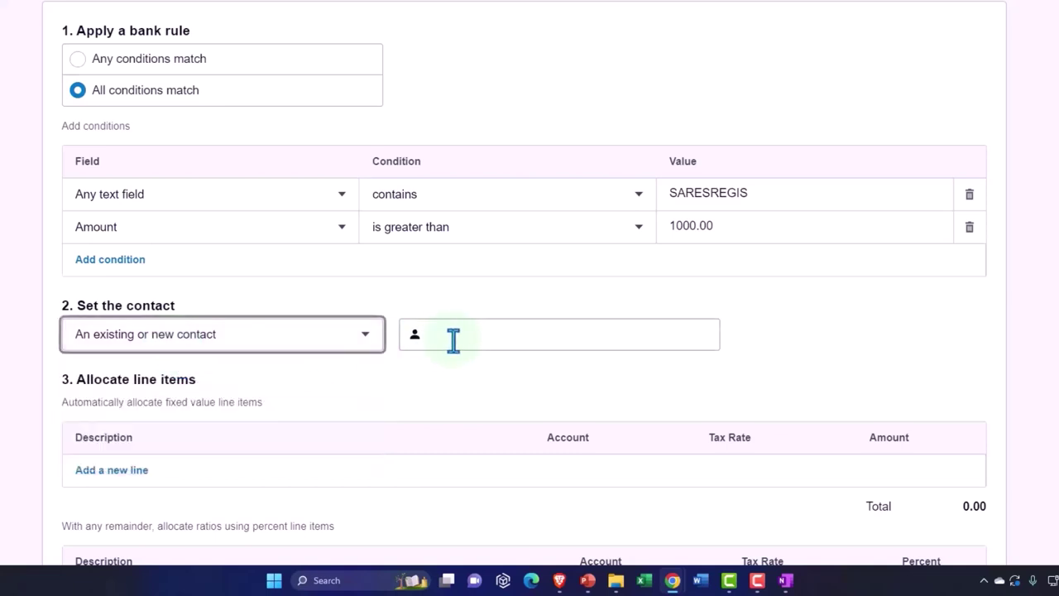
pyautogui.click(493, 335)
pyautogui.write('SARESREGIS')
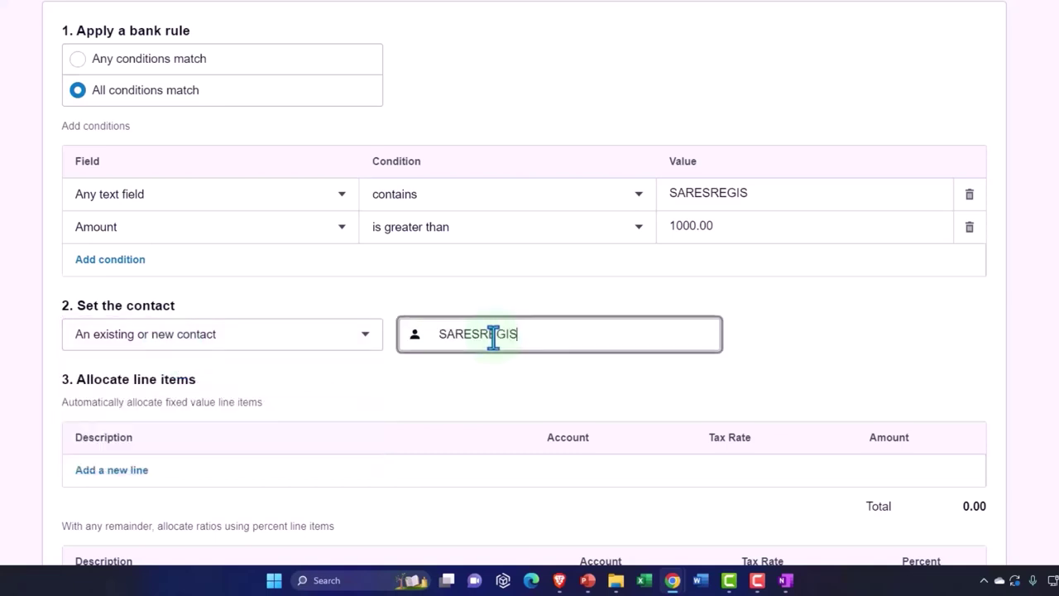
pyautogui.press('BackSpace')
pyautogui.press('BackSpace')
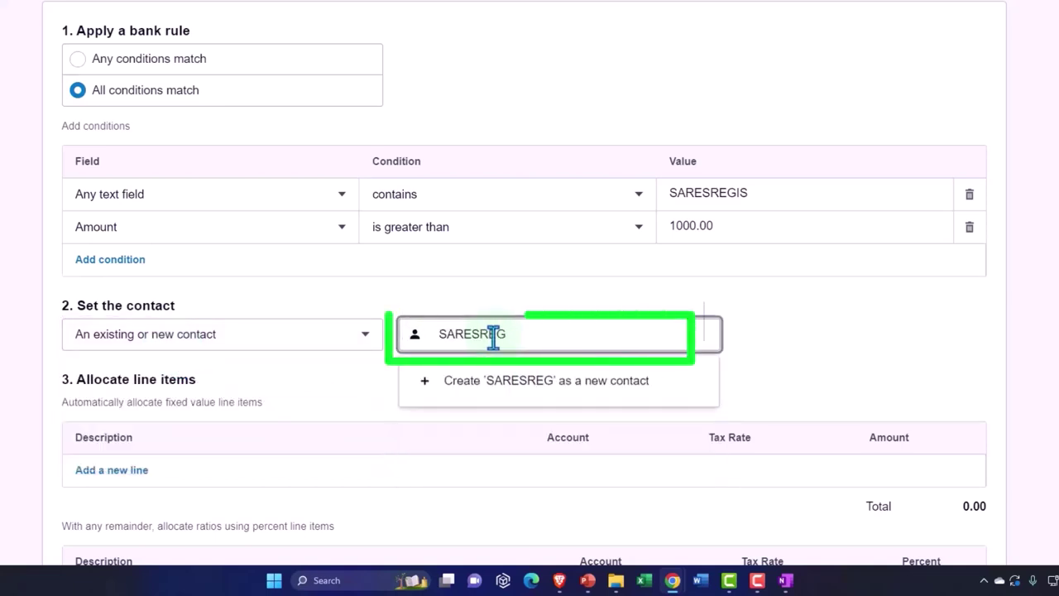
pyautogui.moveTo(519, 334); pyautogui.dragTo(421, 333)
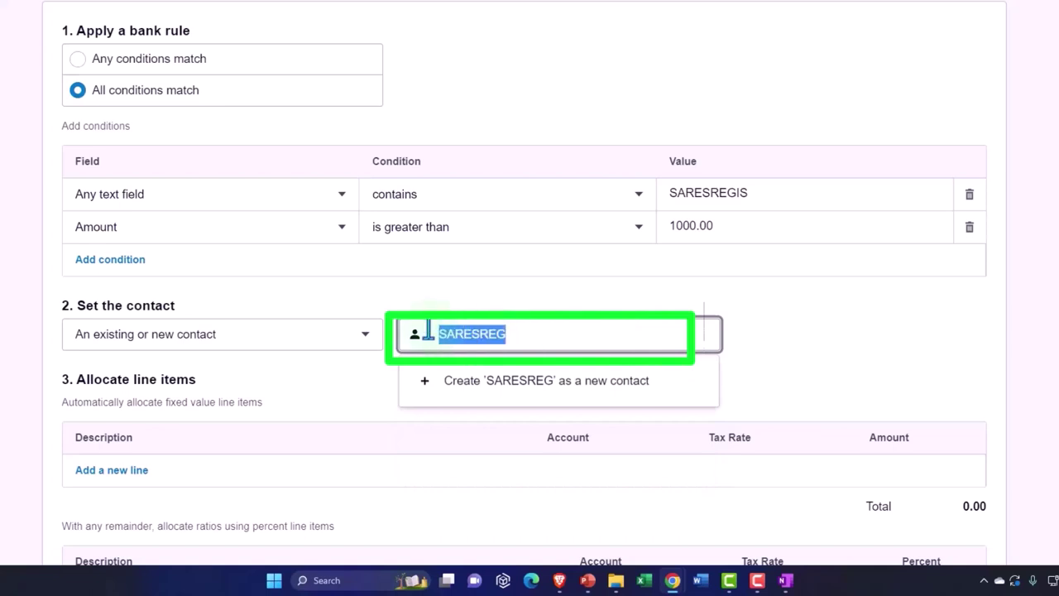
pyautogui.write('SARESREGIS')
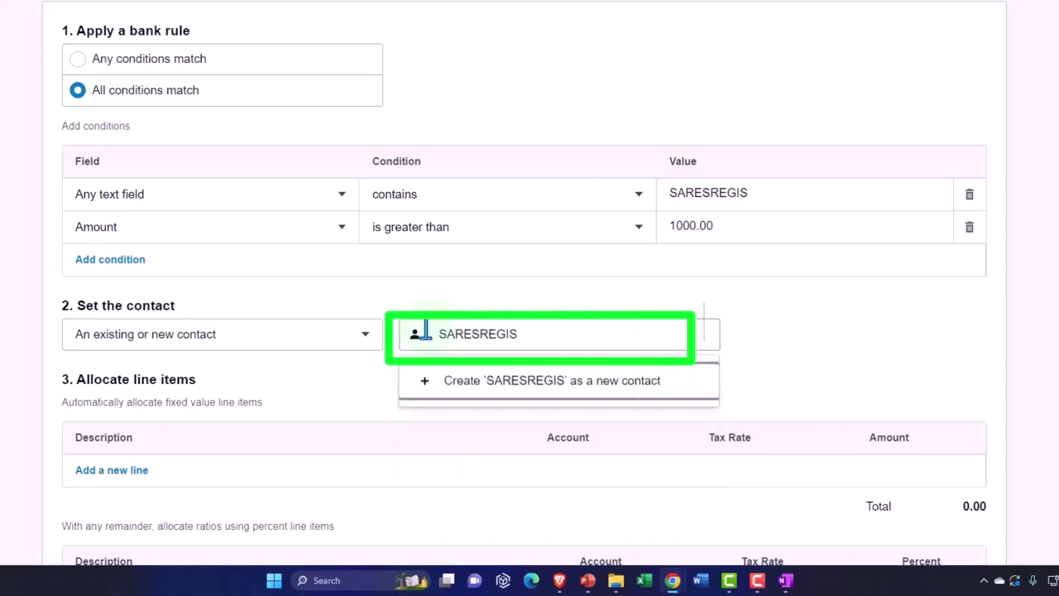
pyautogui.click(537, 382)
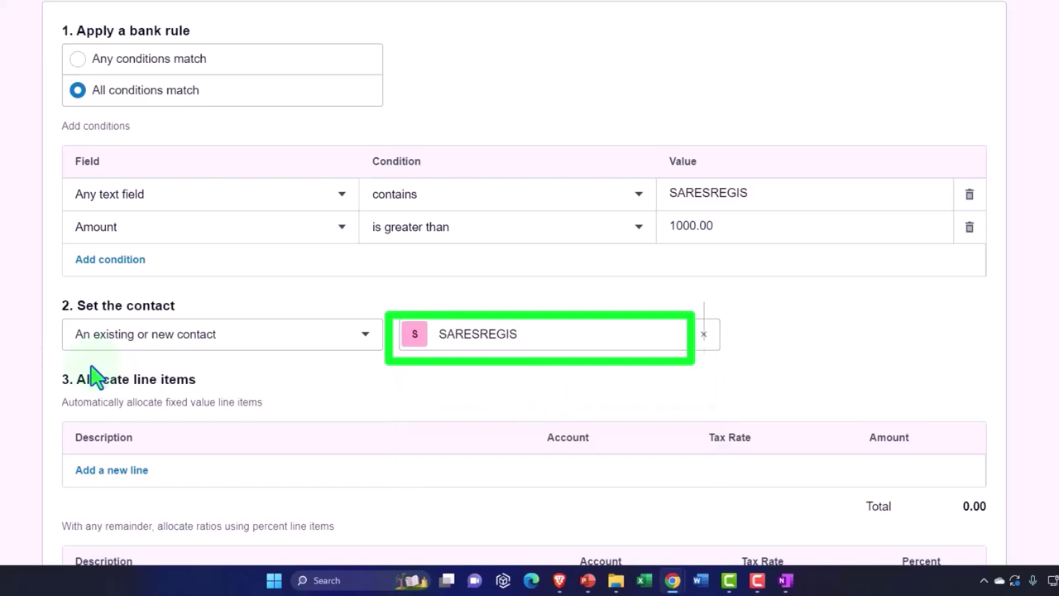
# Step: Allocate the 100% line to account 1210 - Equipment
pyautogui.scroll(-3, 50, 372)
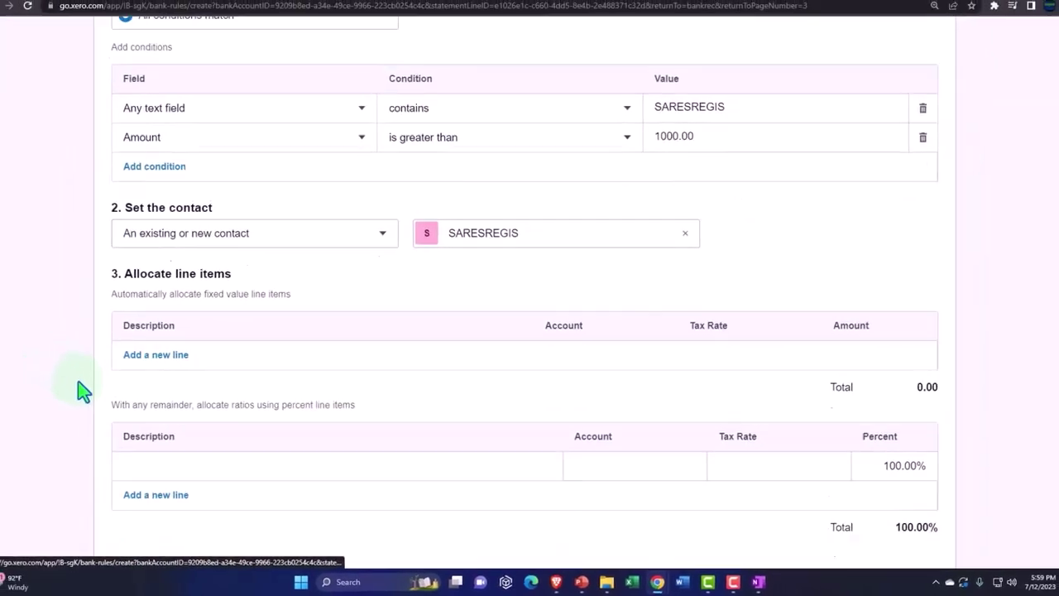
pyautogui.scroll(-1, 80, 390)
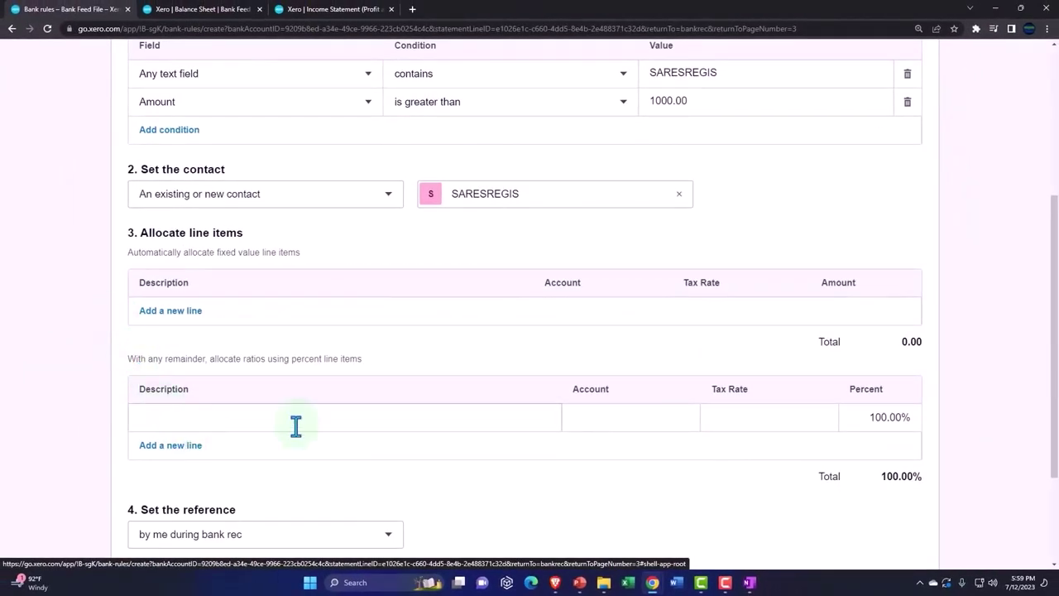
pyautogui.click(593, 421)
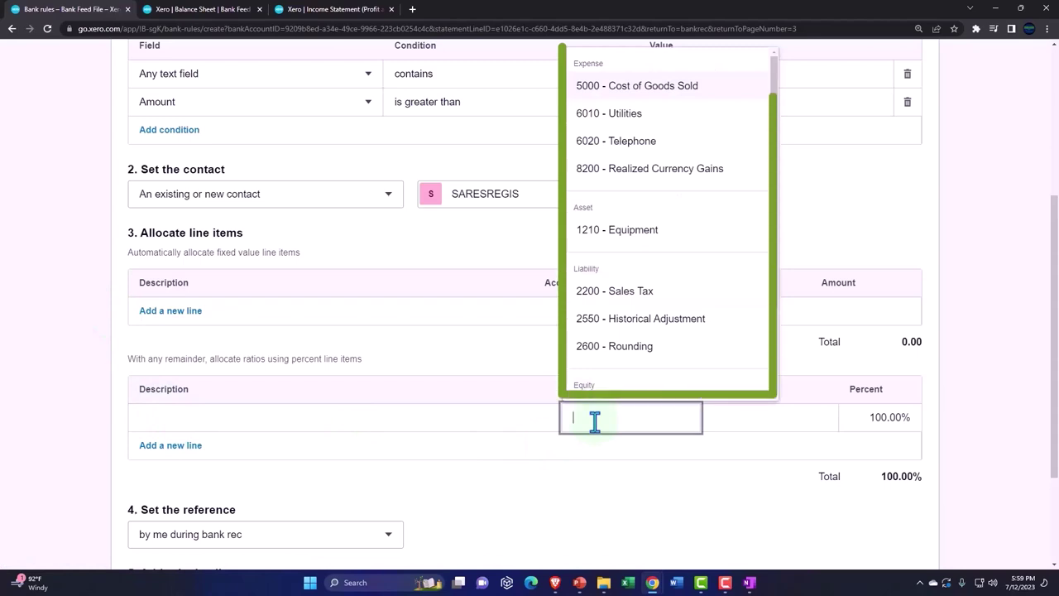
pyautogui.write('e')
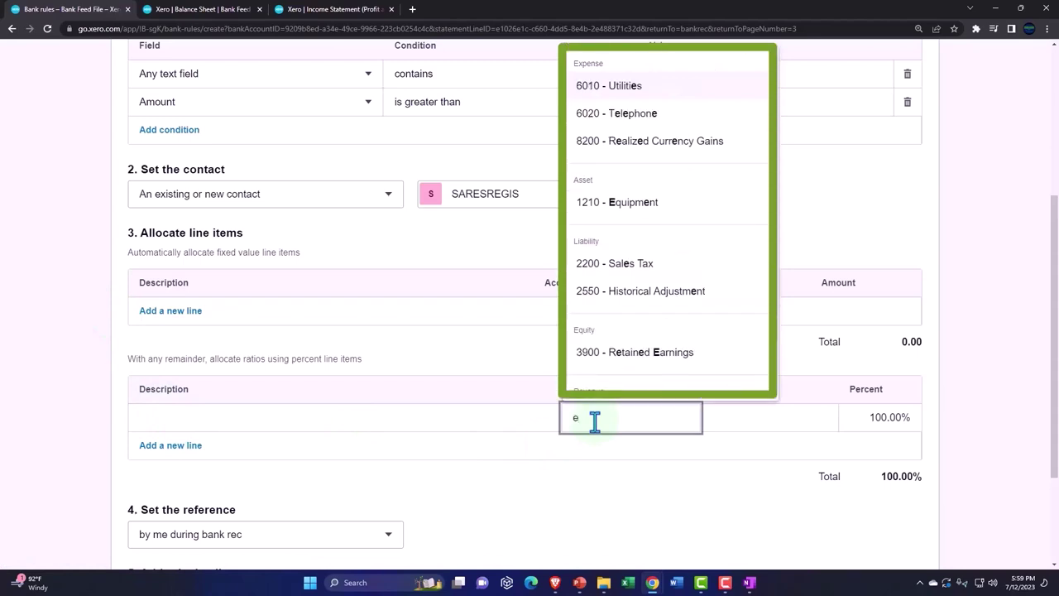
pyautogui.click(633, 207)
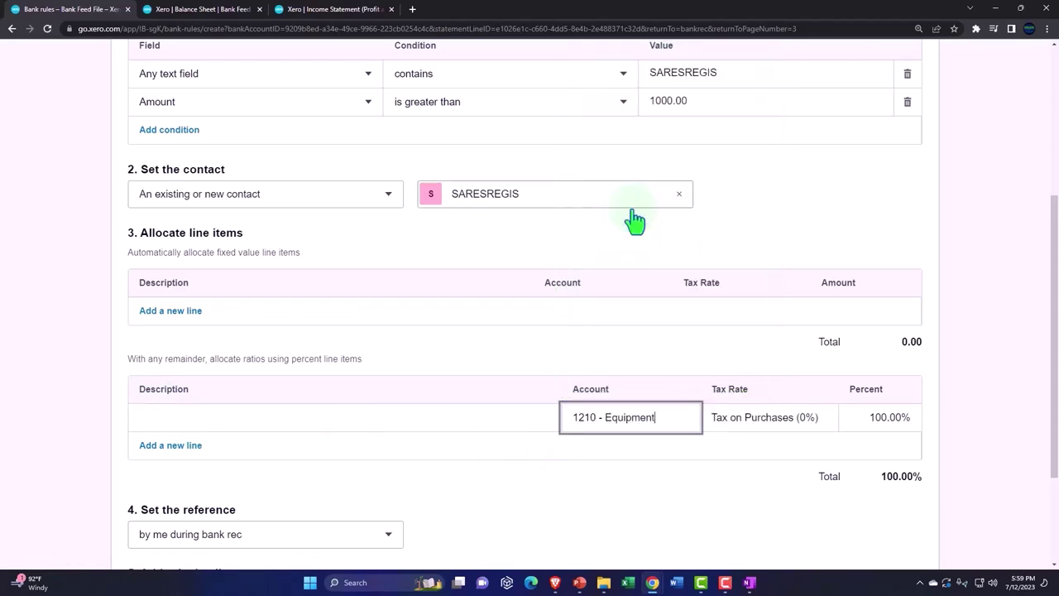
pyautogui.press('Tab')
pyautogui.press('Tab')
pyautogui.press('Tab')
# Step: Set the rule to take its reference from the bank Reference
pyautogui.scroll(-2, 633, 219)
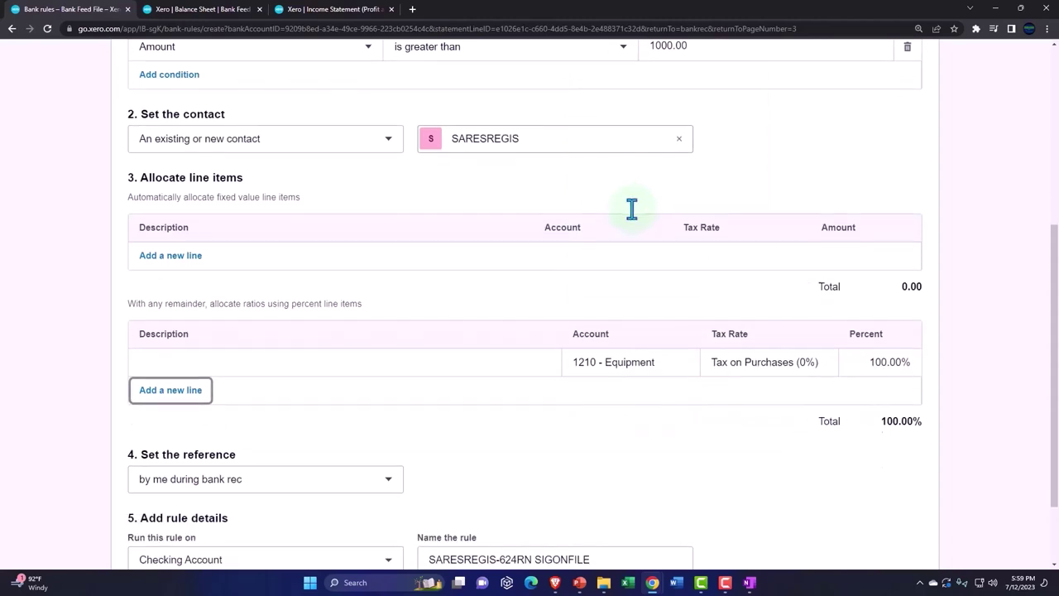
pyautogui.click(382, 385)
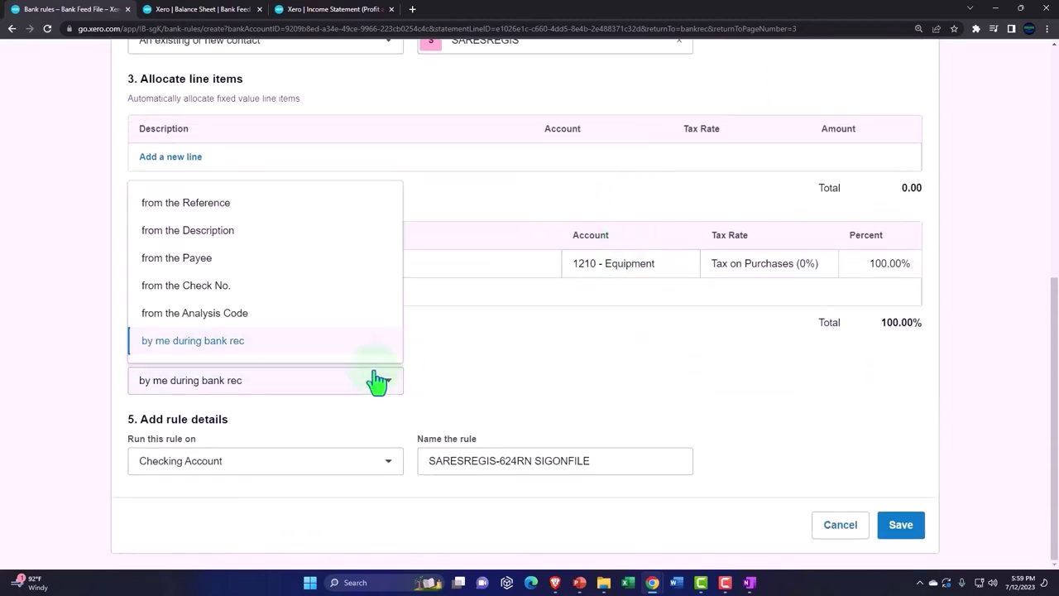
pyautogui.click(211, 205)
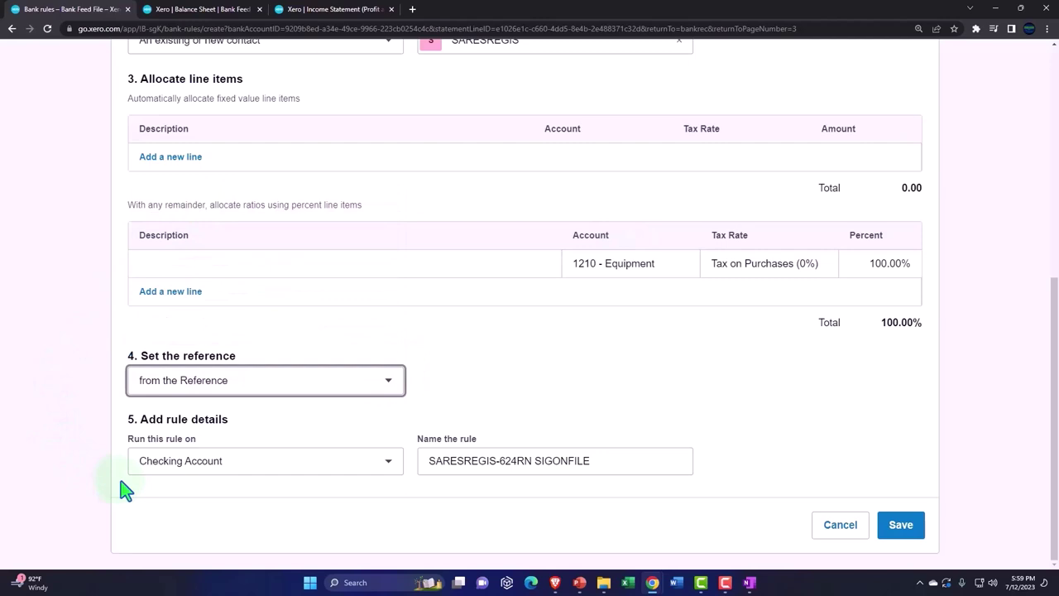
# Step: Save the rule and reconcile the Sep 2 SARESREGIS 2,082.00 payment with it
pyautogui.click(901, 534)
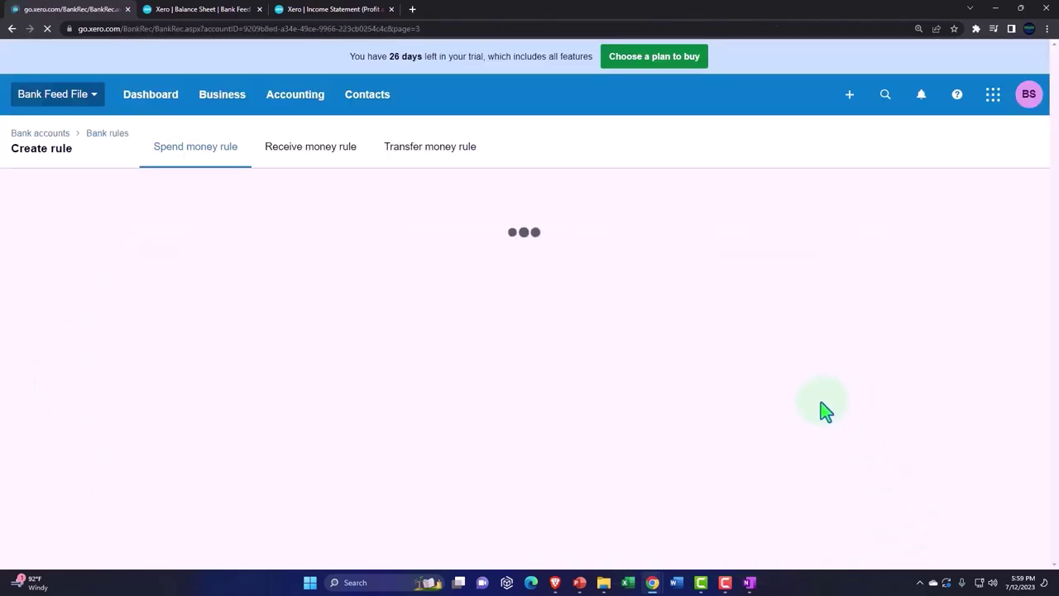
pyautogui.scroll(-4, 562, 381)
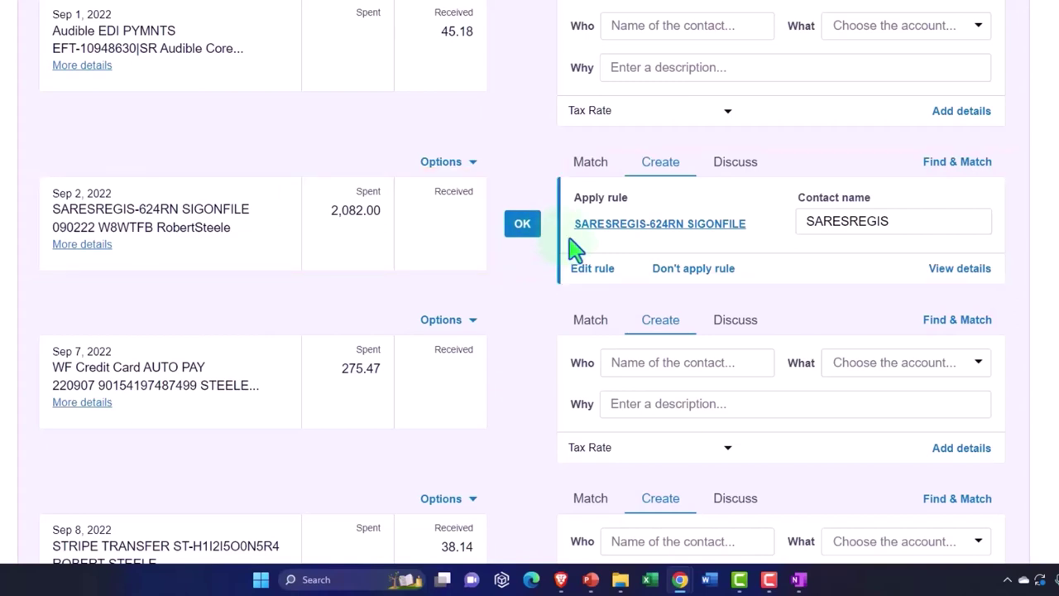
pyautogui.click(523, 233)
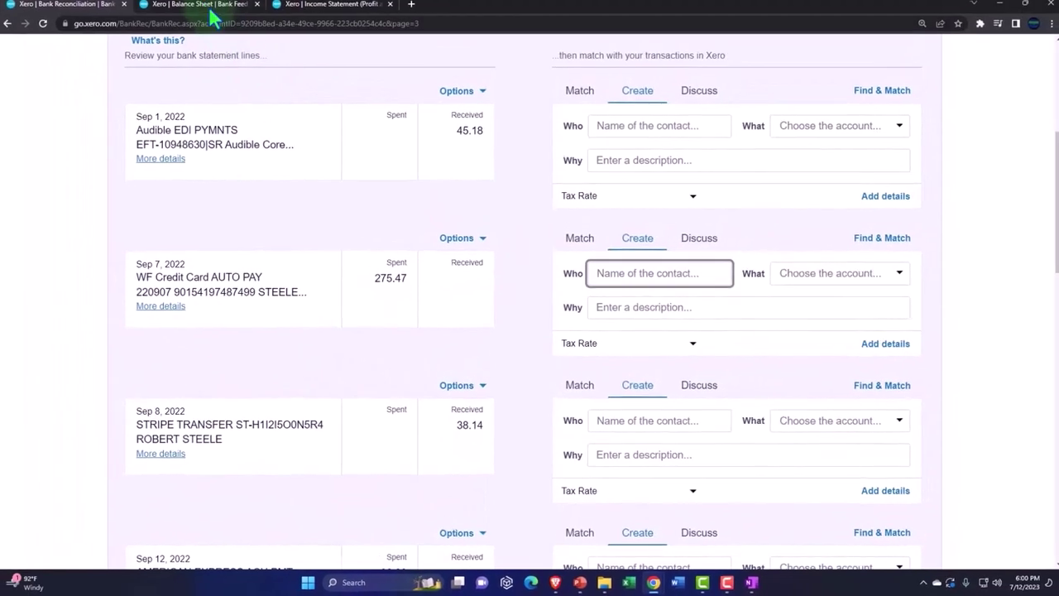
# Step: Refresh the Balance Sheet and review Equipment 2,082.00 and Checking Account 2,183.51
pyautogui.click(214, 15)
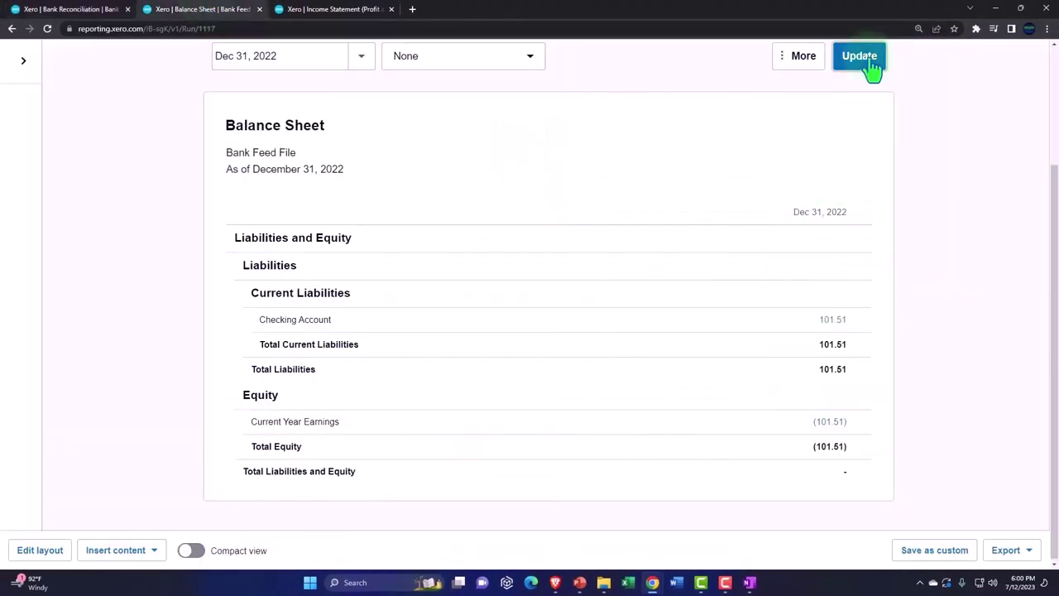
pyautogui.click(868, 62)
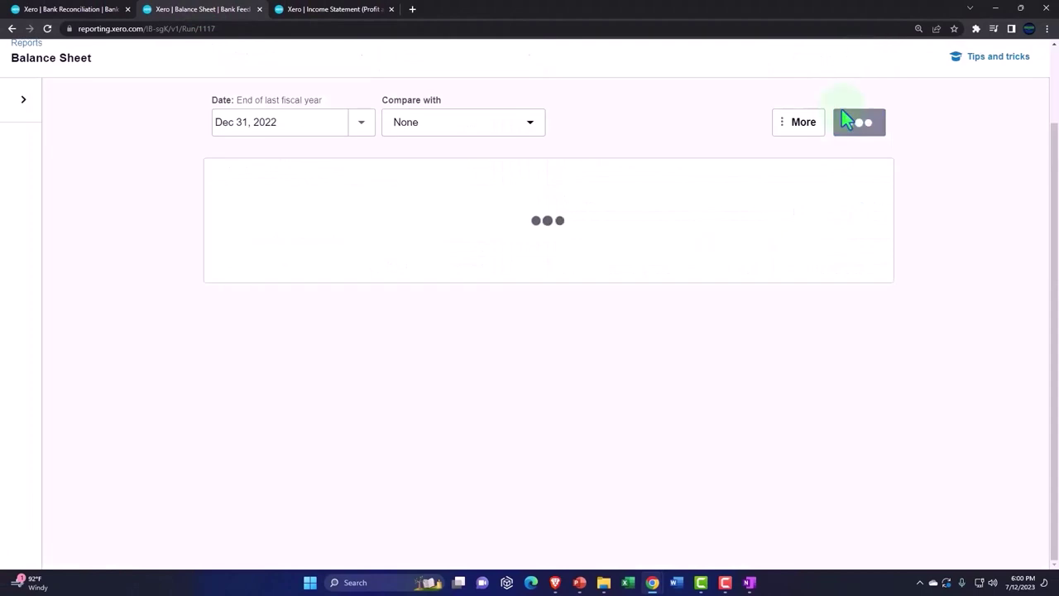
pyautogui.scroll(-1, 748, 294)
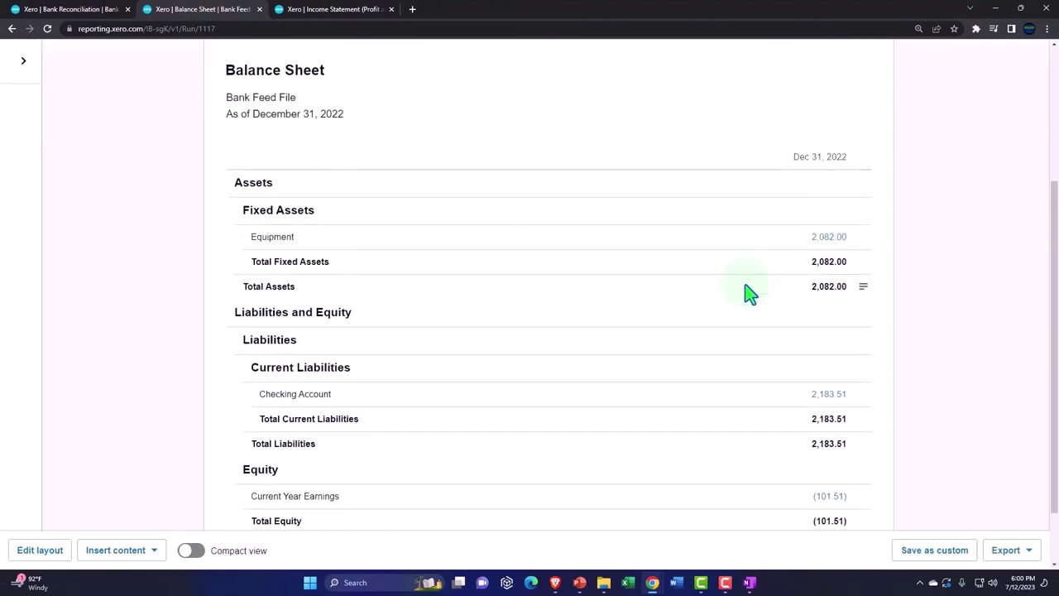
pyautogui.scroll(3, 702, 331)
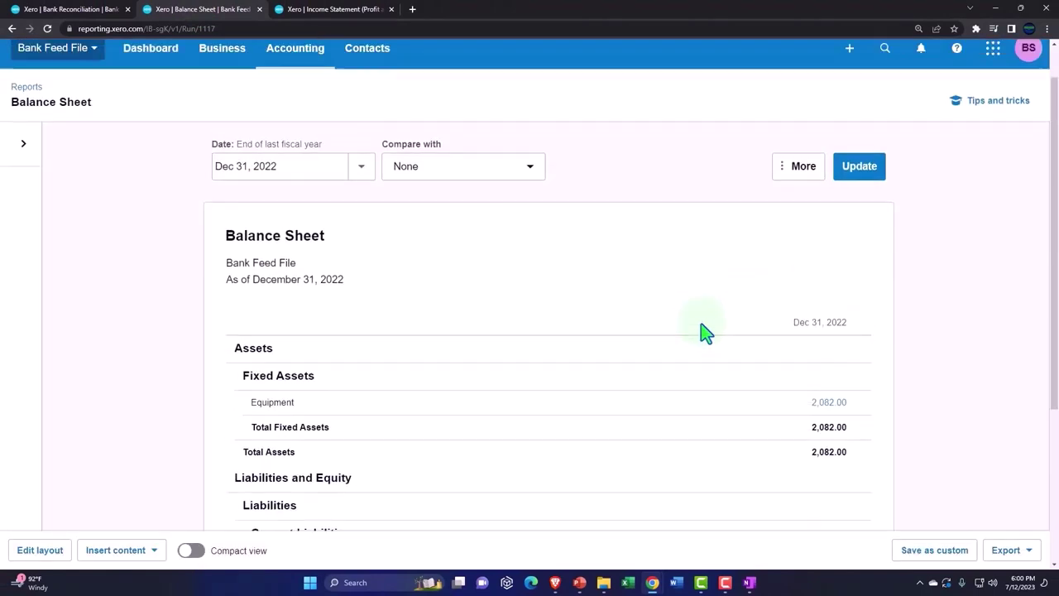
pyautogui.scroll(-2, 699, 334)
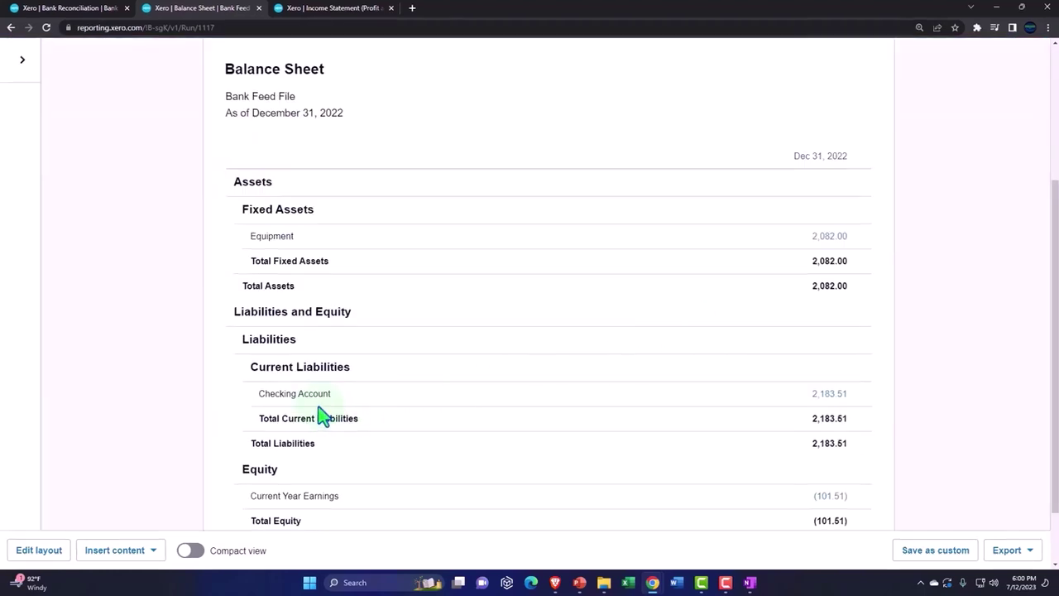
pyautogui.scroll(-1, 282, 378)
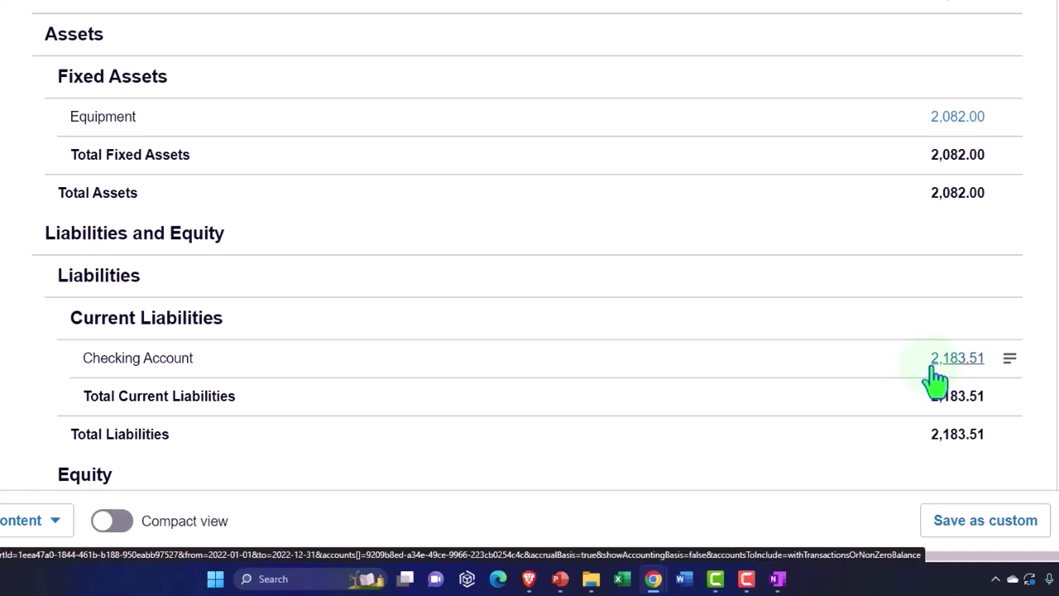
# Step: Drill into the Checking Account 2,183.51 balance to review the Sep 2 Equipment spend
pyautogui.click(933, 365)
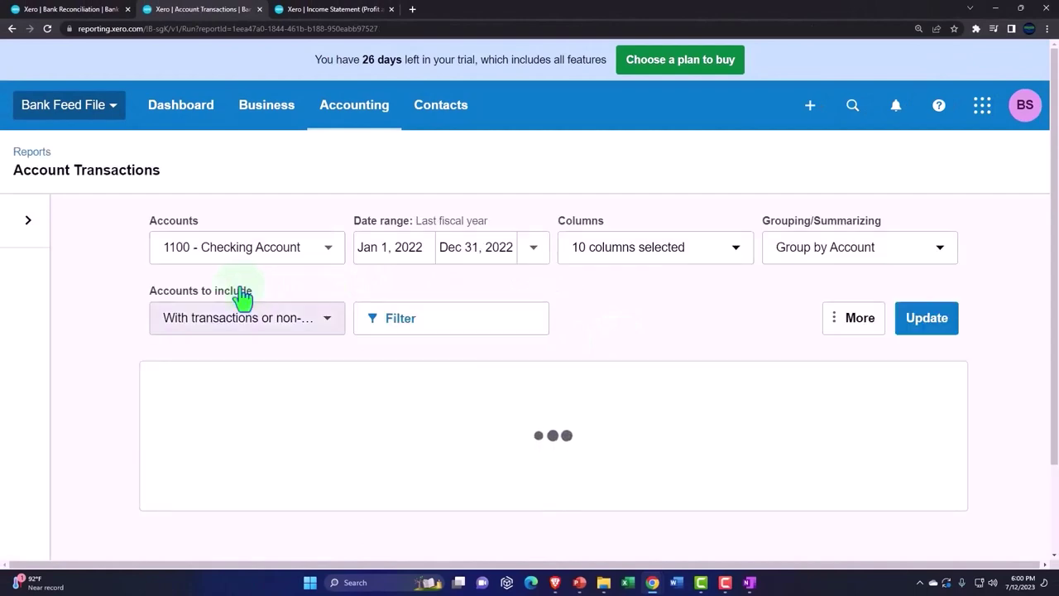
pyautogui.scroll(-3, 132, 295)
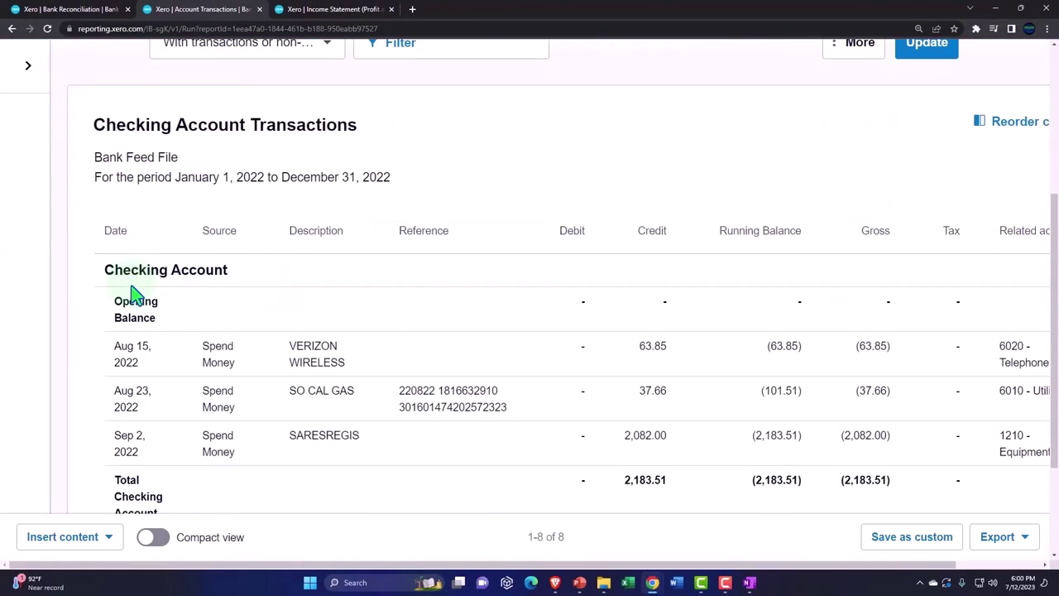
pyautogui.hotkey('ctrl', '-')
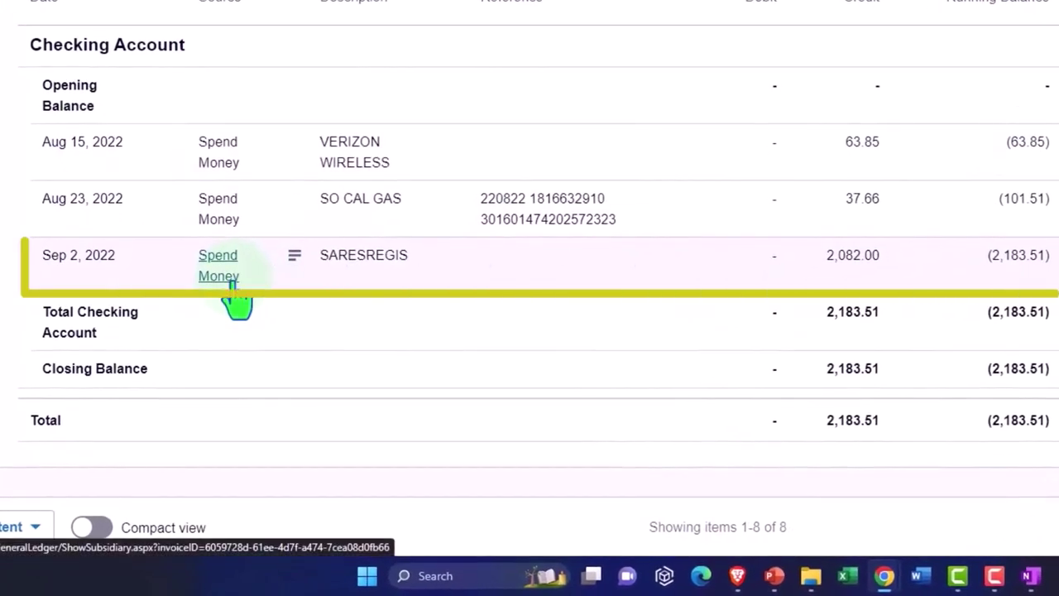
pyautogui.scroll(4, 234, 285)
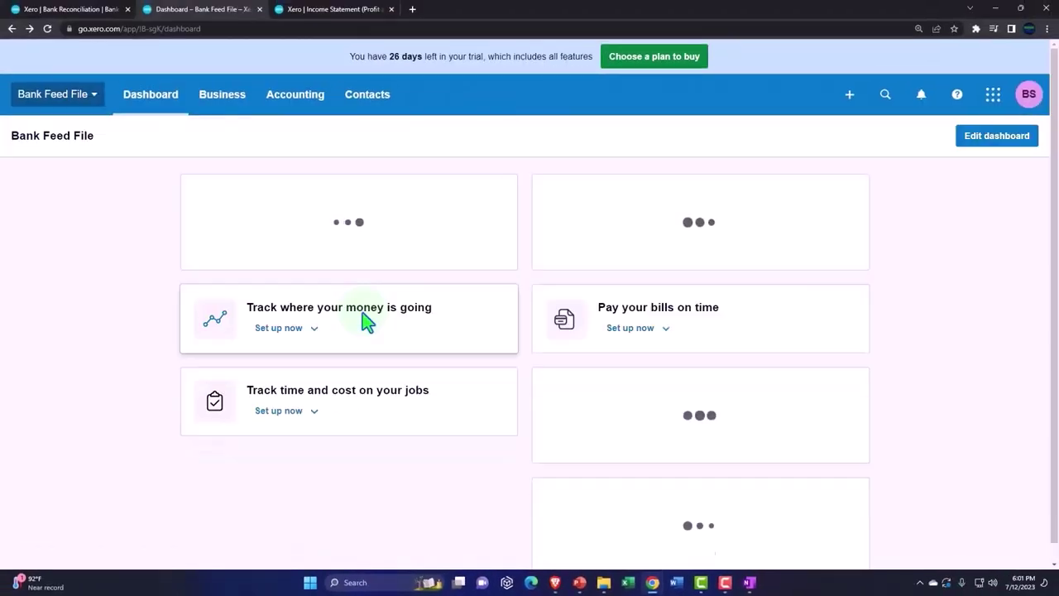
# Step: Go forward to the Balance Sheet showing Equipment at 2,082.00
pyautogui.click(28, 29)
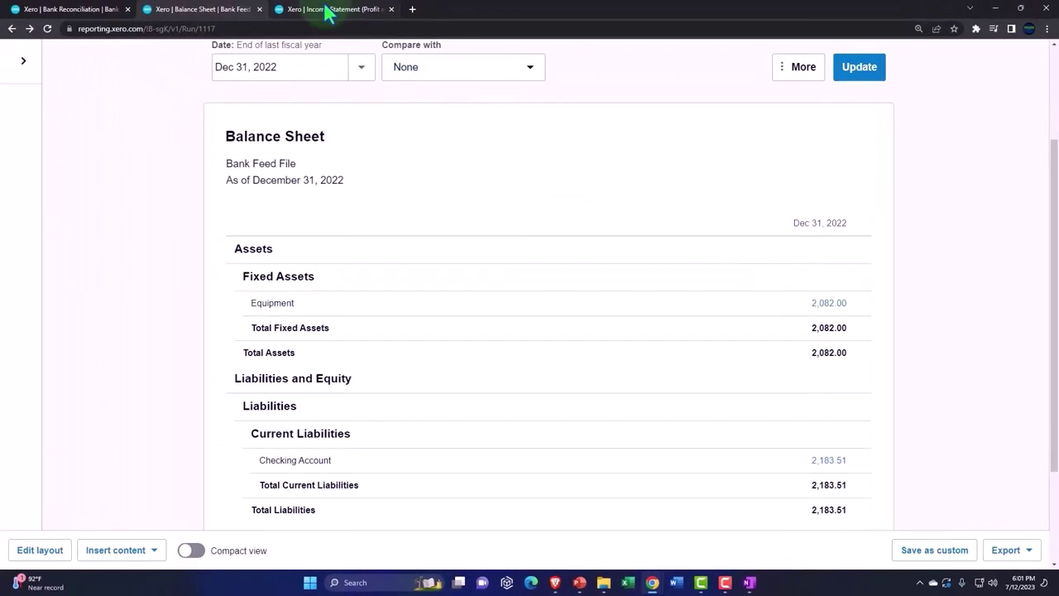
# Step: Refresh the Income Statement showing net income (101.51), then return to the Balance Sheet
pyautogui.click(326, 10)
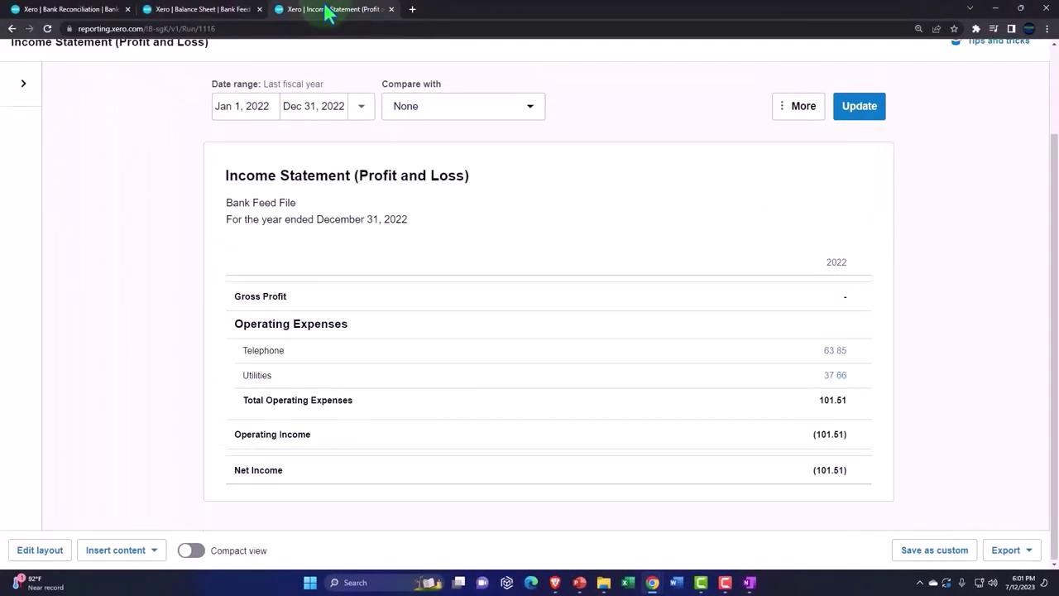
pyautogui.click(846, 107)
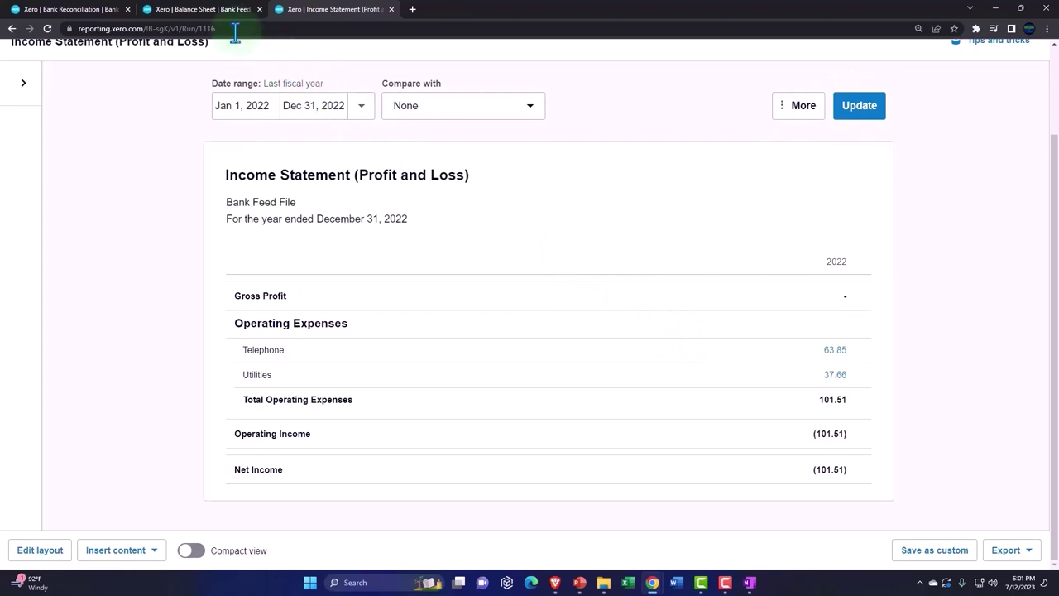
pyautogui.click(213, 11)
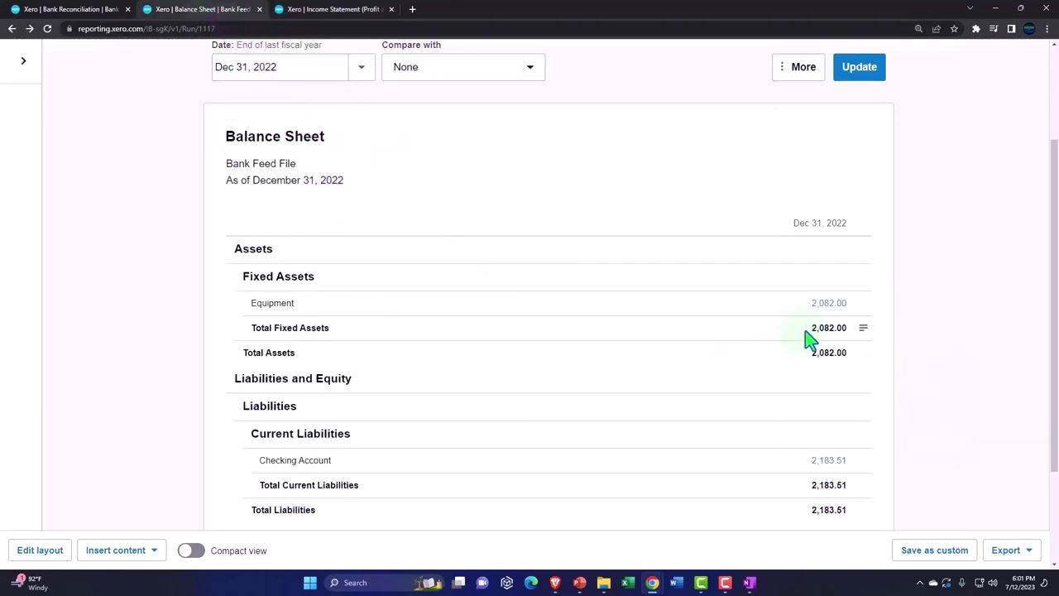